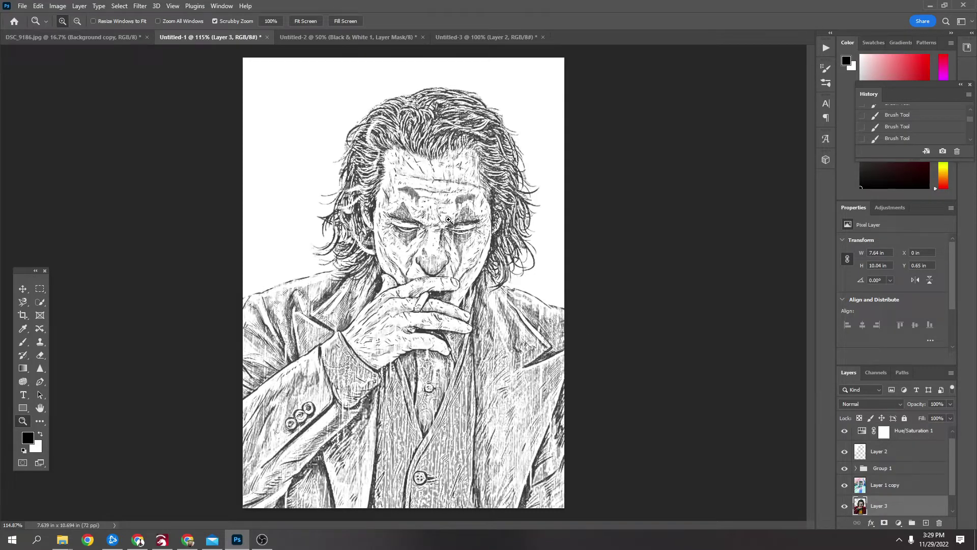
Switch to the Untitled-3 document and add a Black & White adjustment layer above the portrait
click(486, 37)
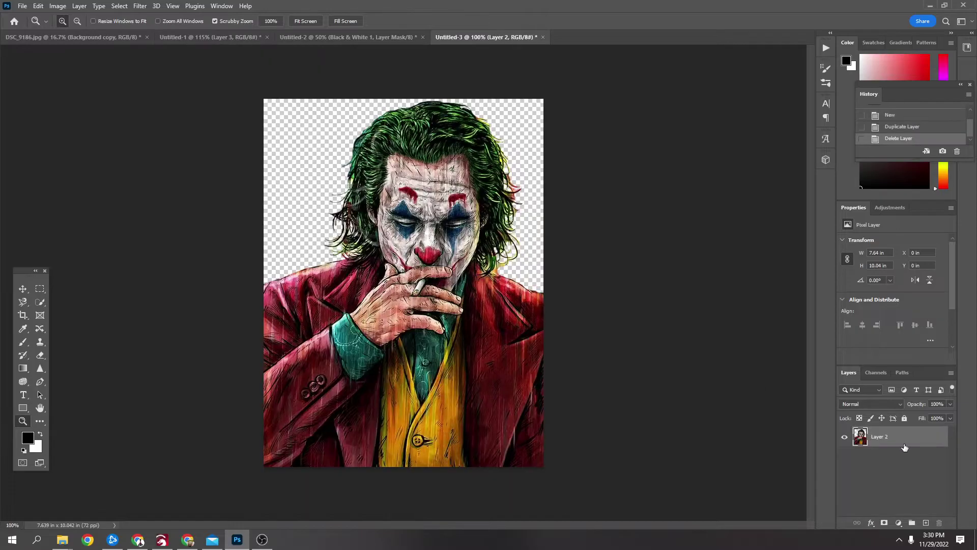
click(898, 523)
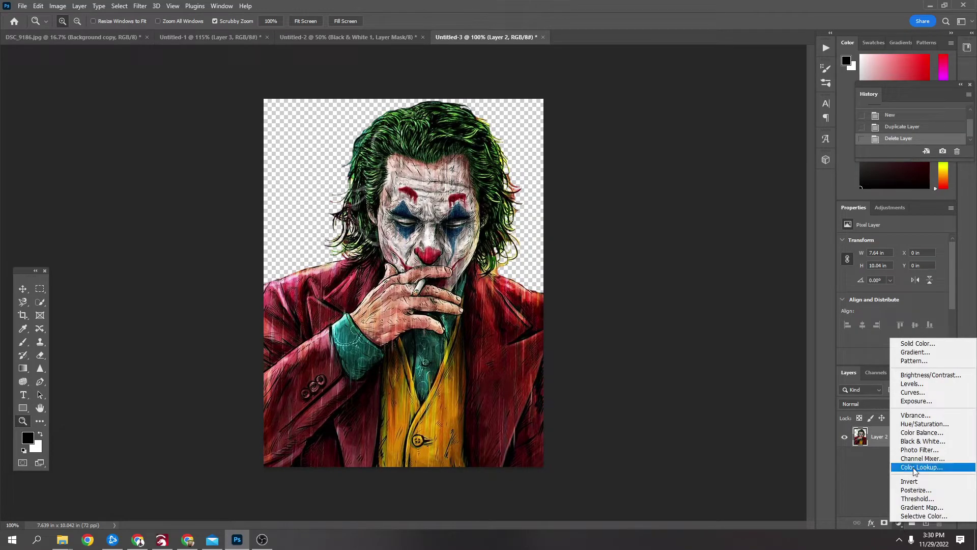
click(924, 442)
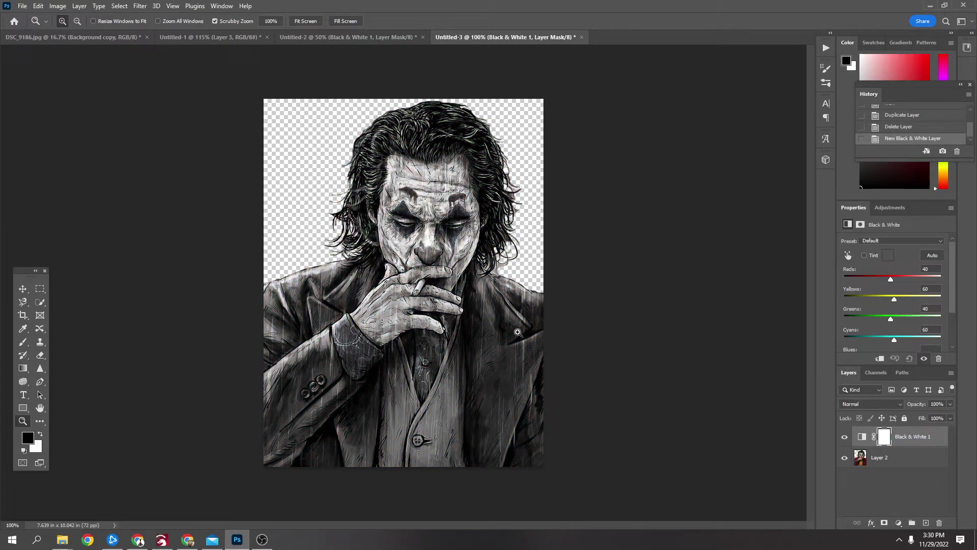
Duplicate Layer 2 beneath the Black & White adjustment and invert the copy's colours
click(878, 461)
drag(894, 465, 926, 521)
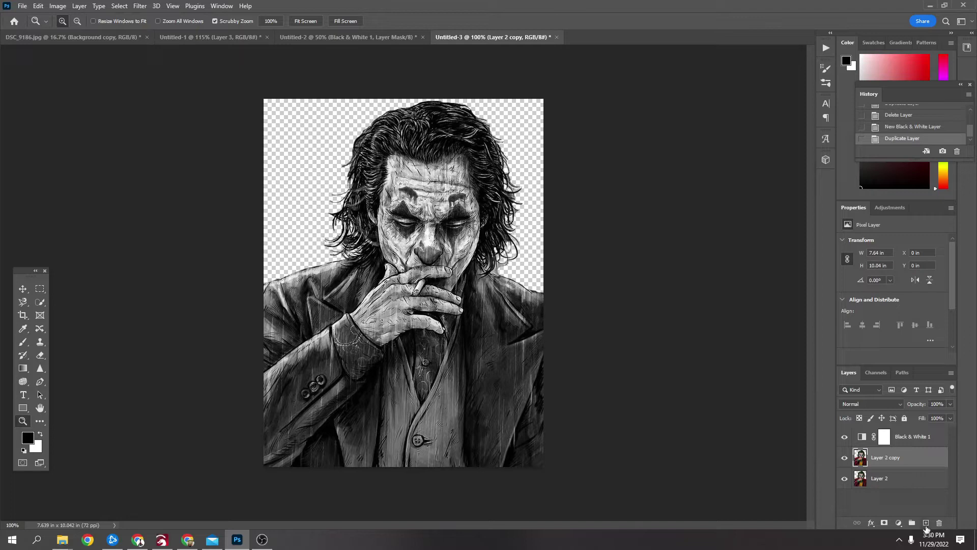
click(901, 479)
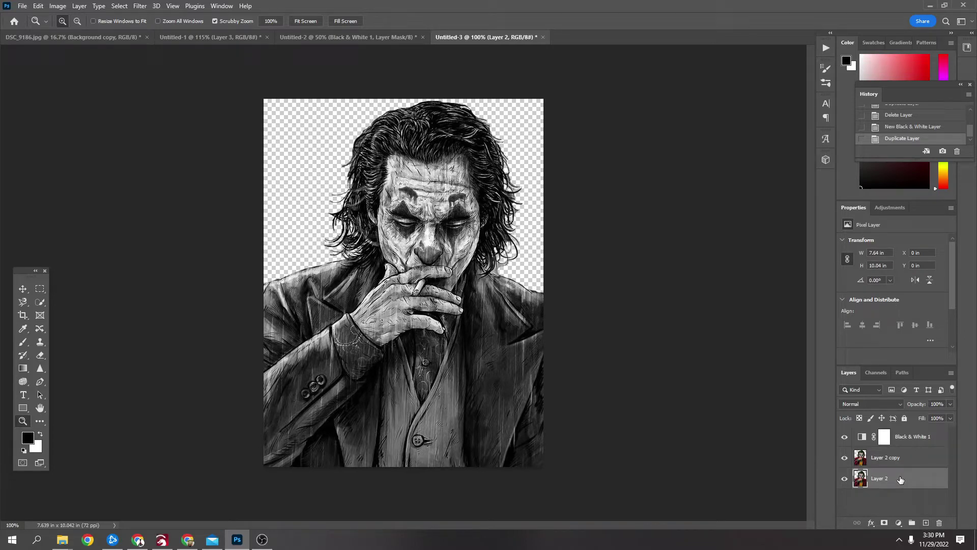
right_click(900, 479)
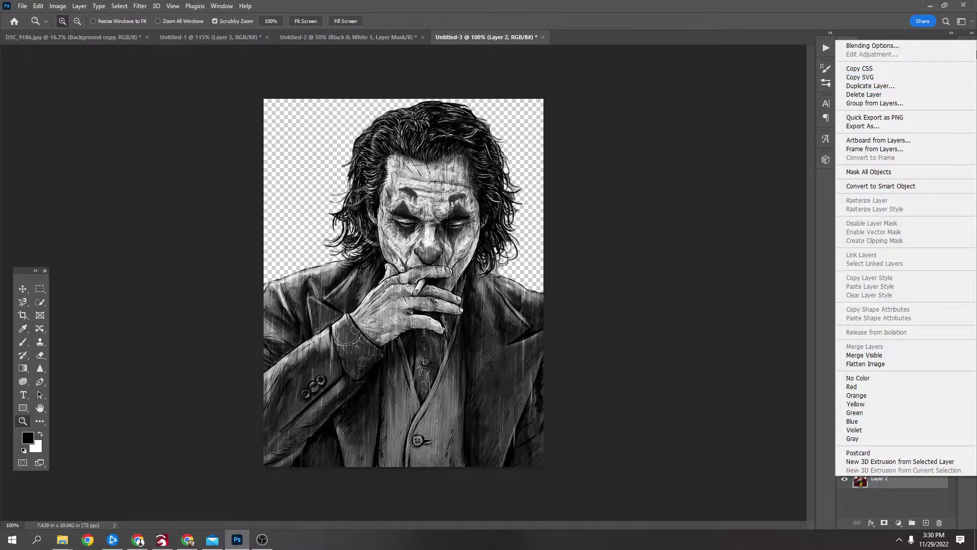
key(Escape)
click(903, 461)
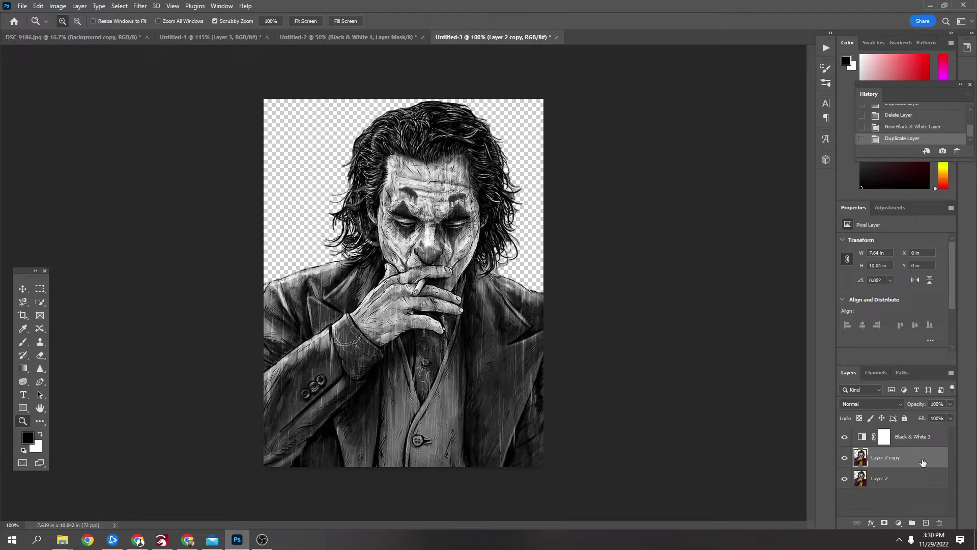
key(ctrl+i)
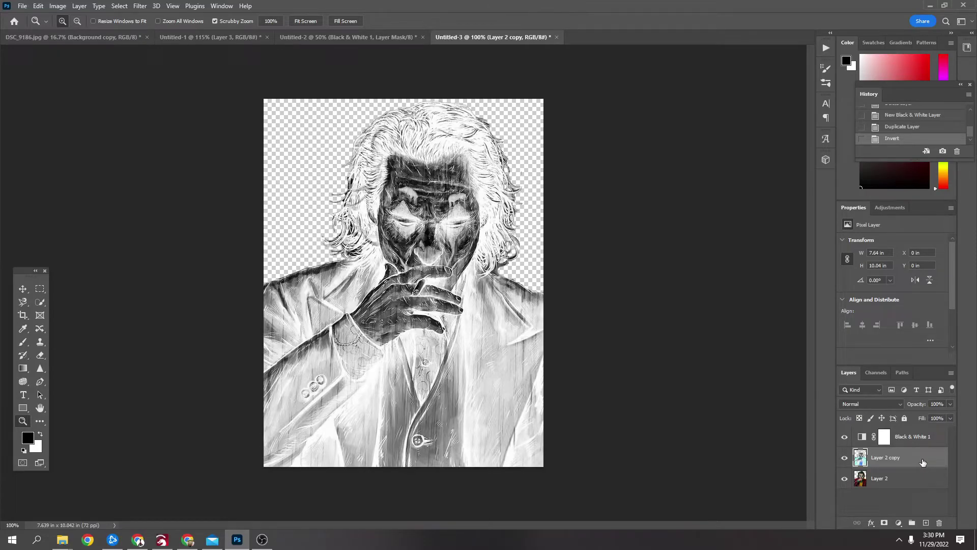
Set the inverted copy's blend mode to Color Dodge and apply a Gaussian Blur with a 6.6-pixel radius
click(898, 406)
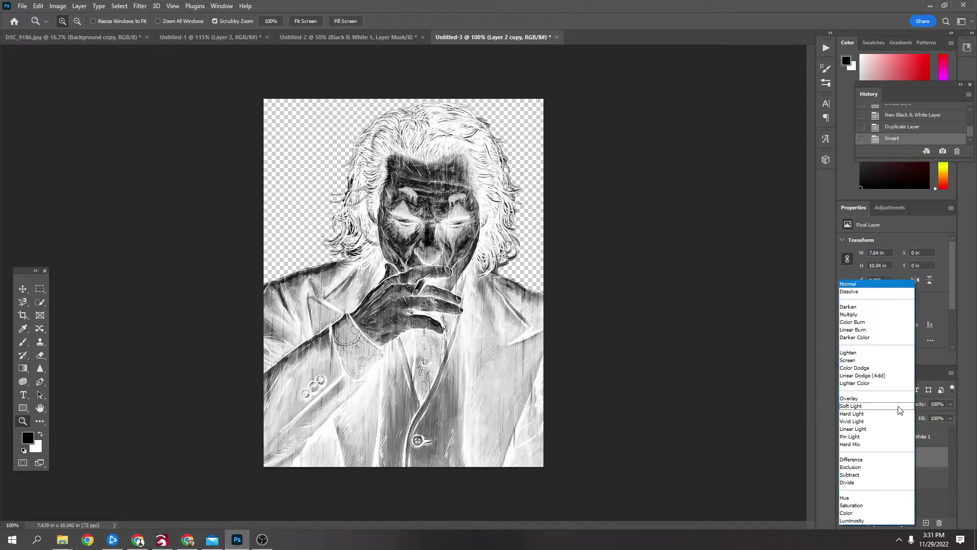
click(876, 368)
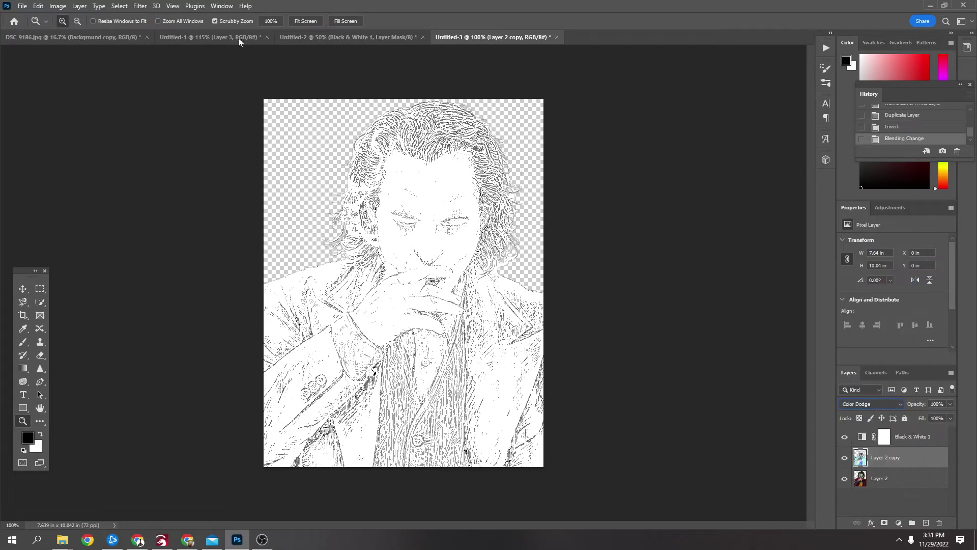
click(140, 7)
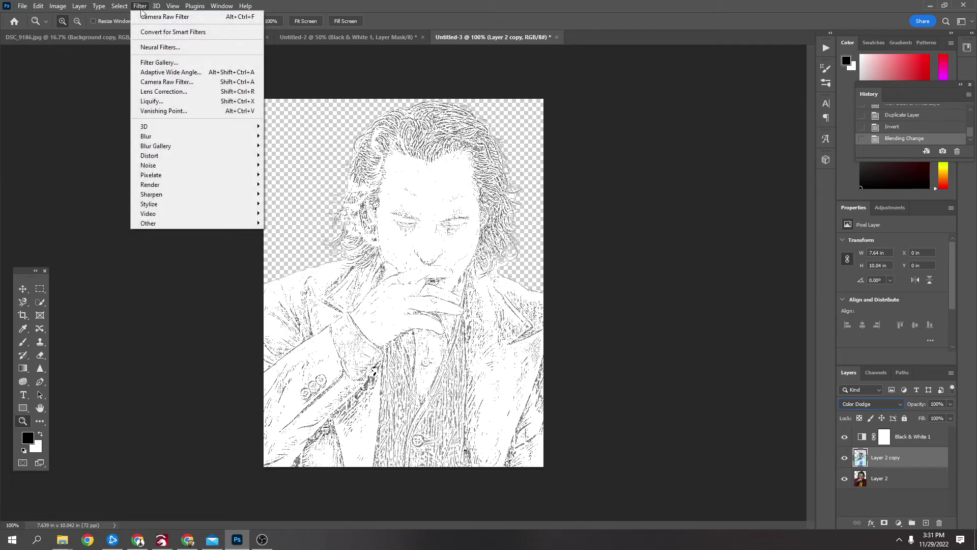
mouse_move(196, 135)
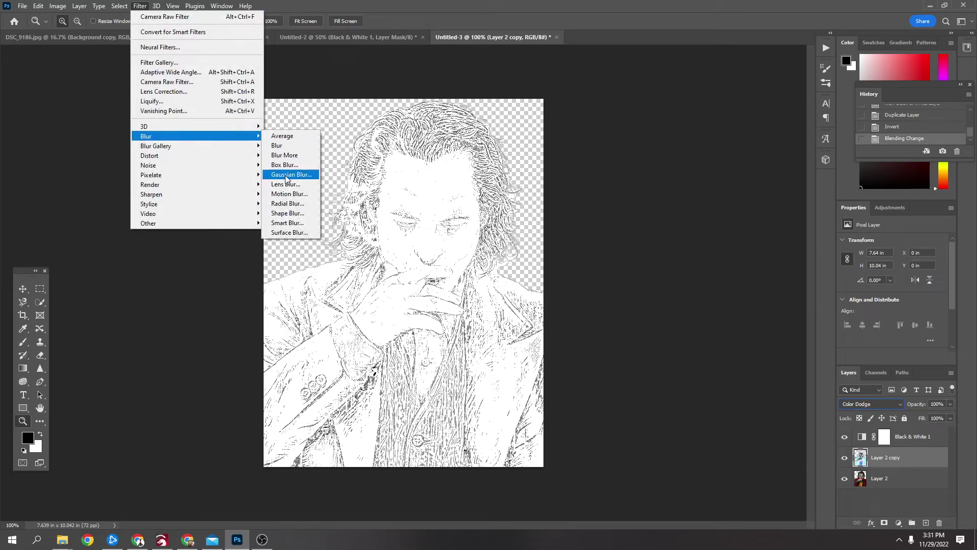
click(287, 174)
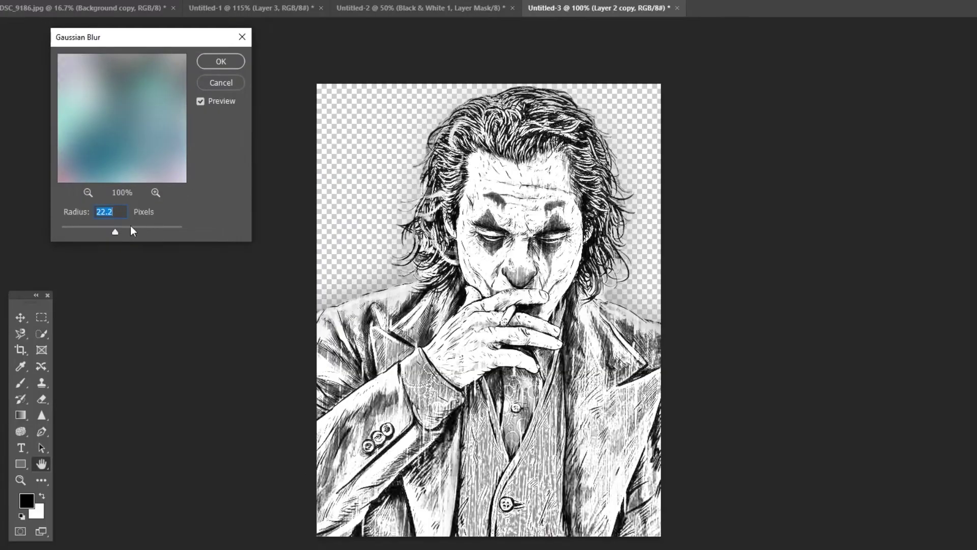
mouse_move(111, 232)
mouse_down()
mouse_move(62, 231)
mouse_move(192, 234)
mouse_move(99, 231)
mouse_up()
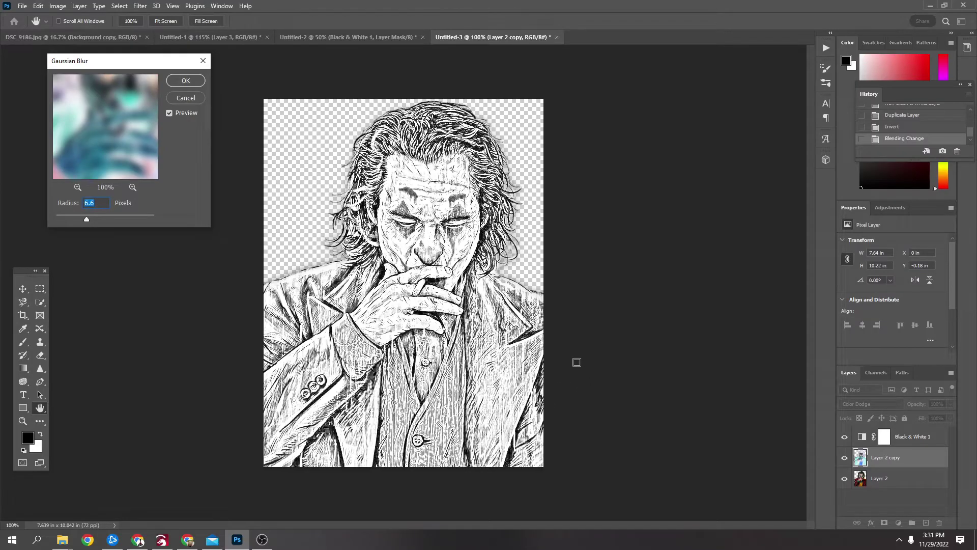
click(188, 81)
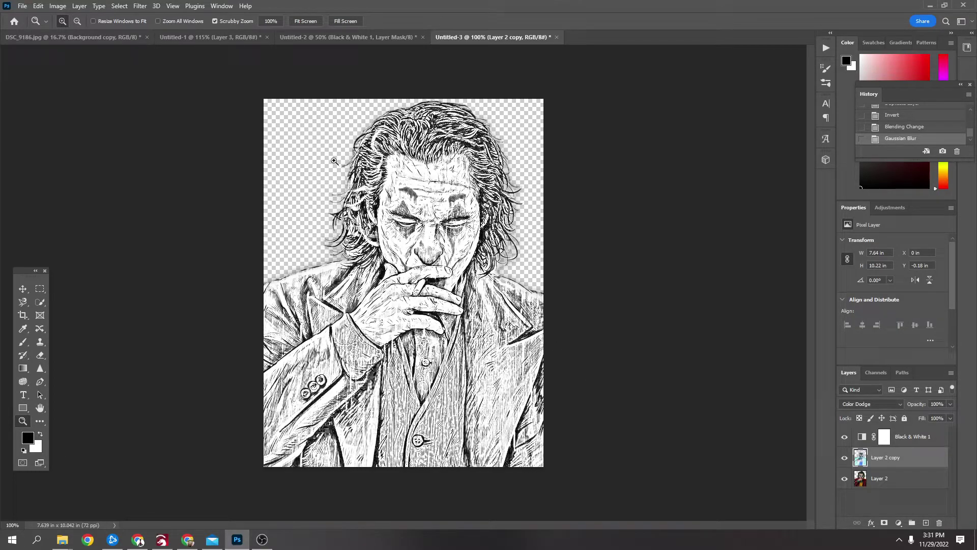
Clear the blurred copy's pixels outside Layer 2's outline using the inverse of its loaded selection, and deselect
drag(352, 134, 372, 139)
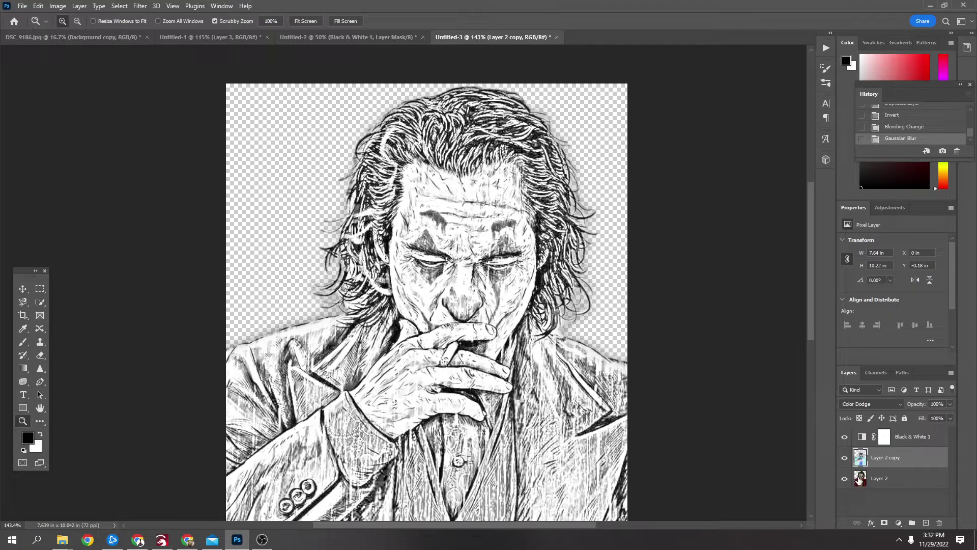
ctrl+click(860, 478)
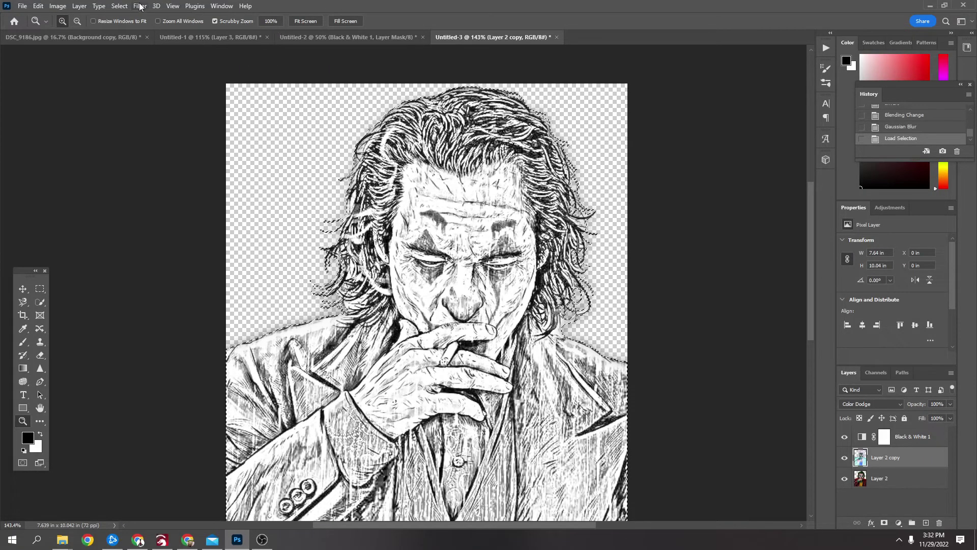
click(119, 6)
click(131, 43)
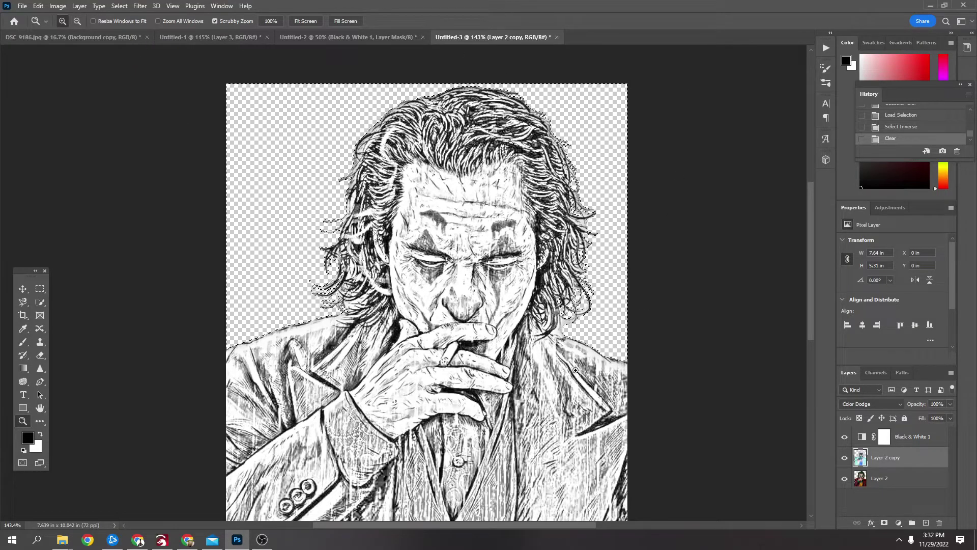
key(ctrl+d)
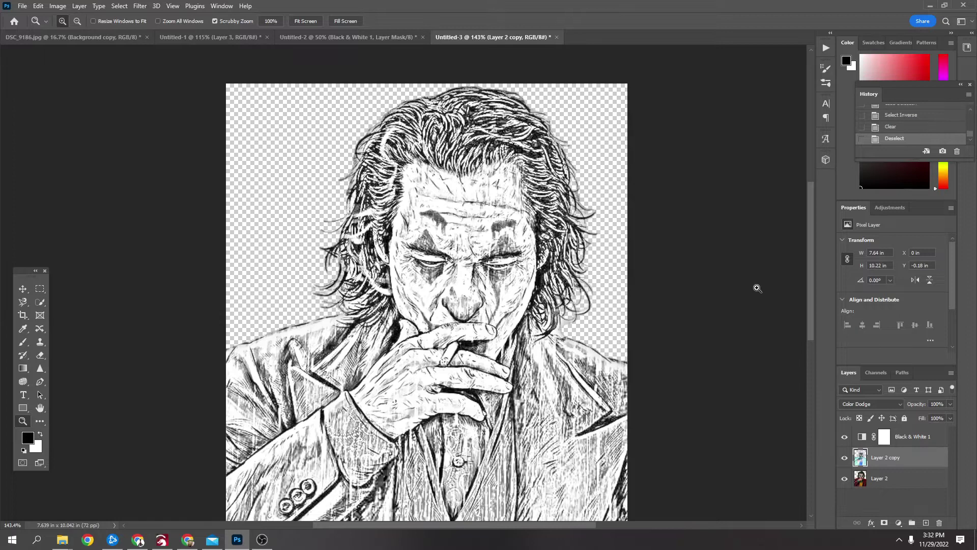
Make two more copies of Layer 2 and stack them directly beneath the Black & White adjustment layer
click(878, 482)
drag(913, 482, 926, 523)
drag(915, 482, 926, 523)
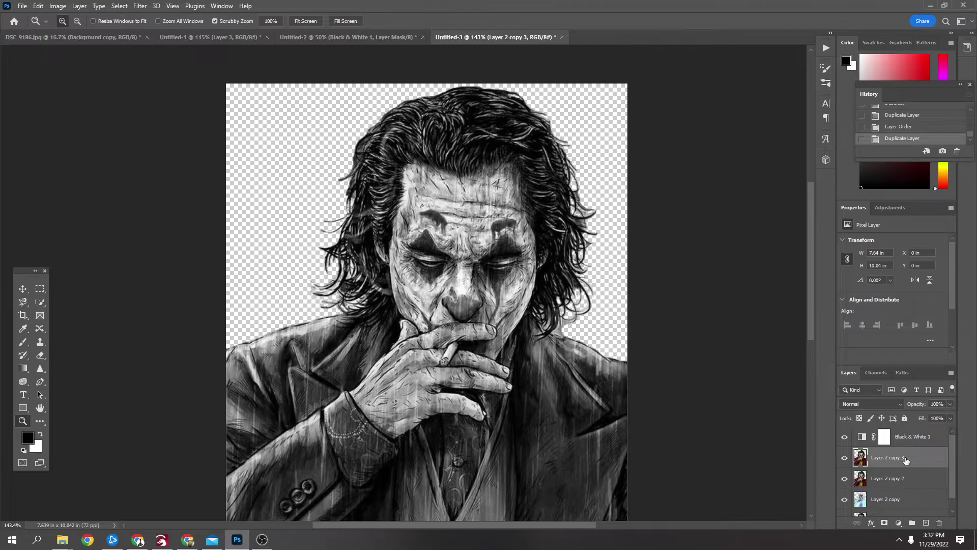
Invert the uppermost portrait copy and set its blend mode to Vivid Light
key(ctrl+i)
click(892, 403)
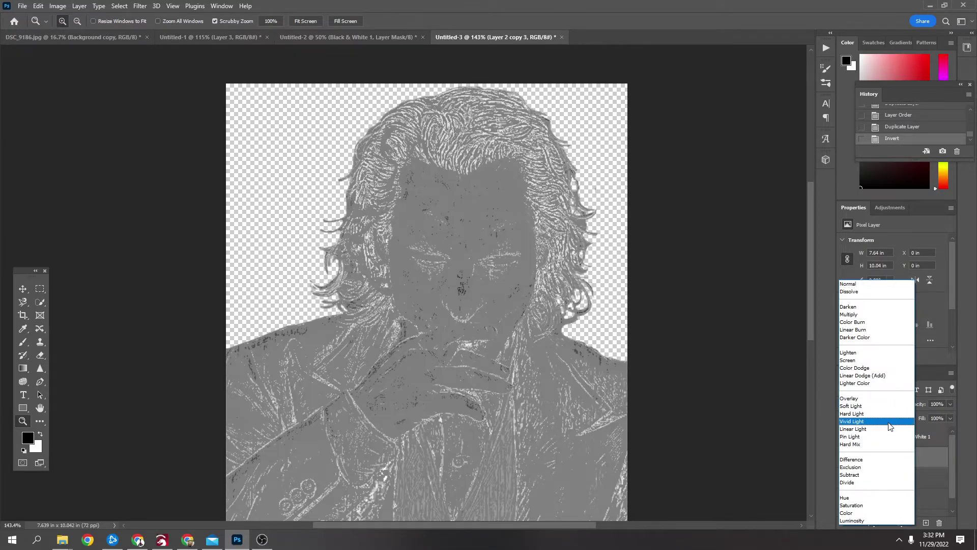
click(888, 422)
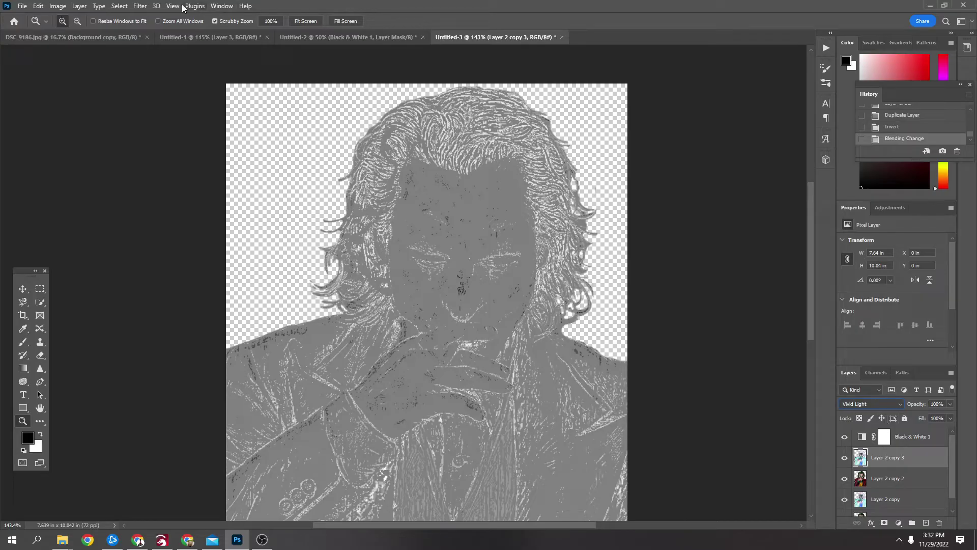
Apply a Gaussian Blur with a 1.3-pixel radius to the Vivid Light copy
click(138, 6)
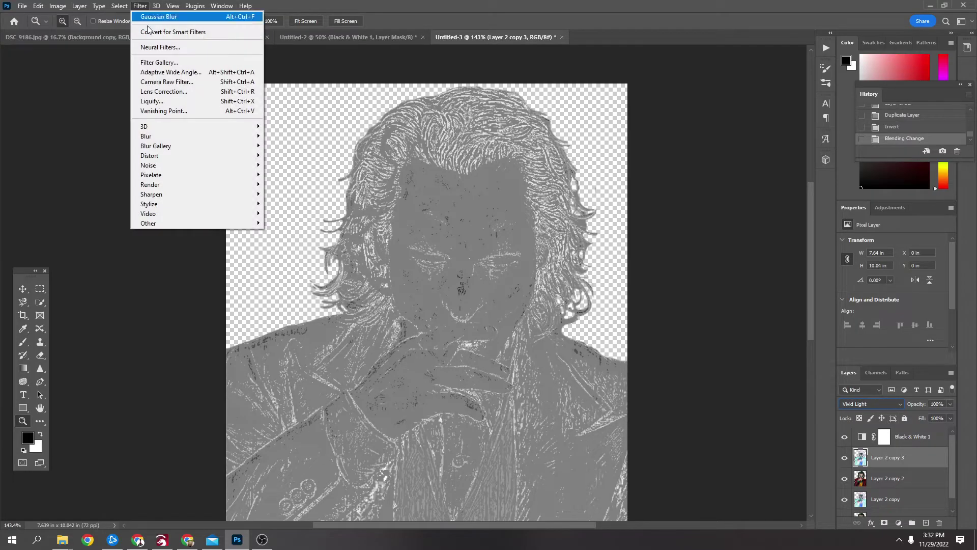
mouse_move(206, 137)
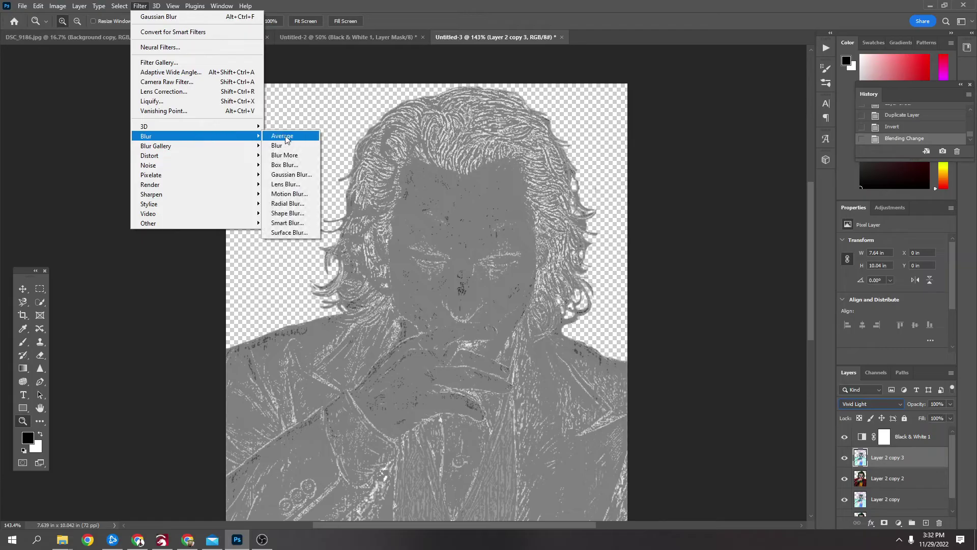
click(290, 174)
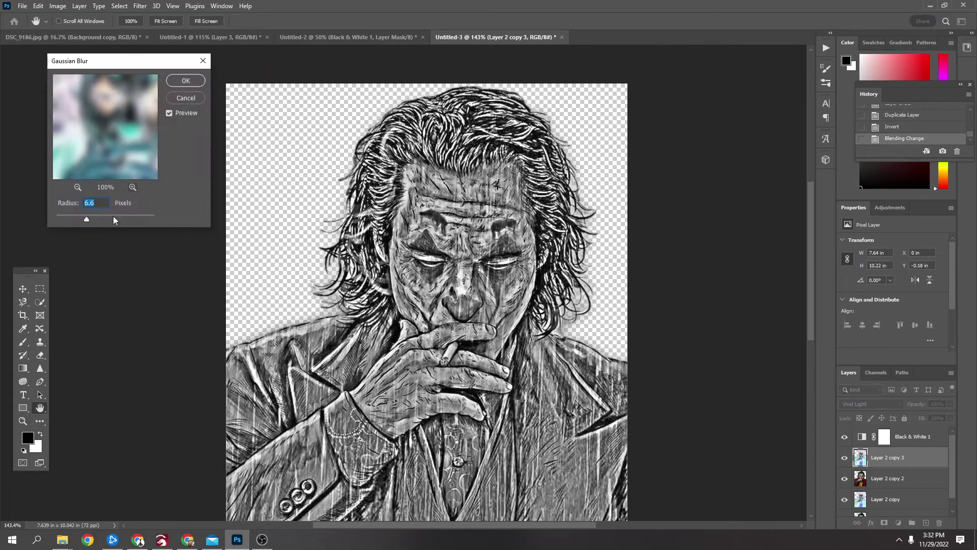
drag(90, 221, 59, 220)
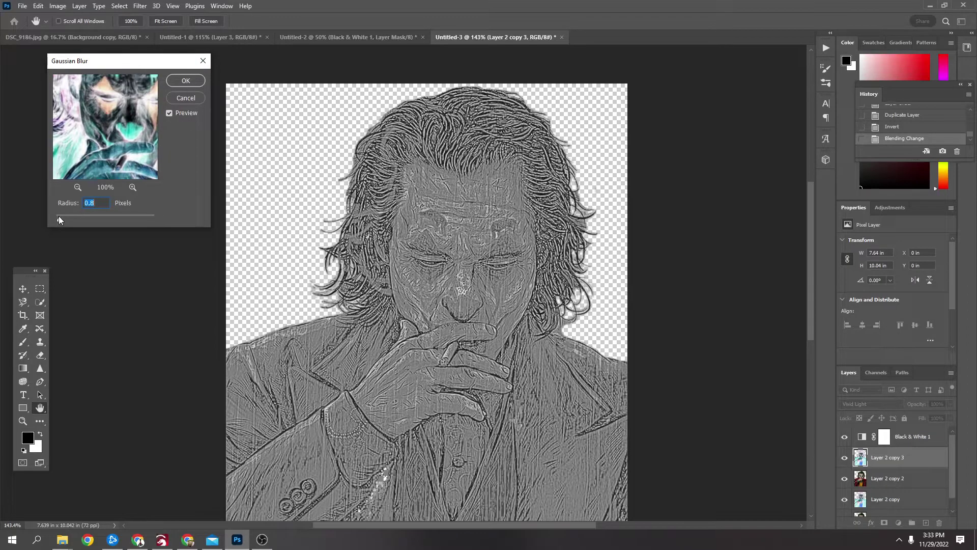
drag(63, 220, 64, 220)
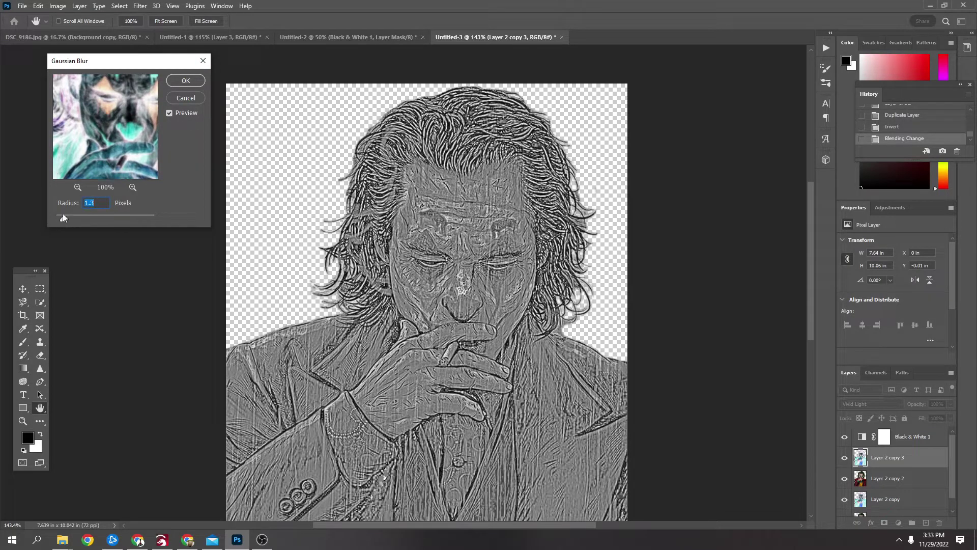
click(186, 81)
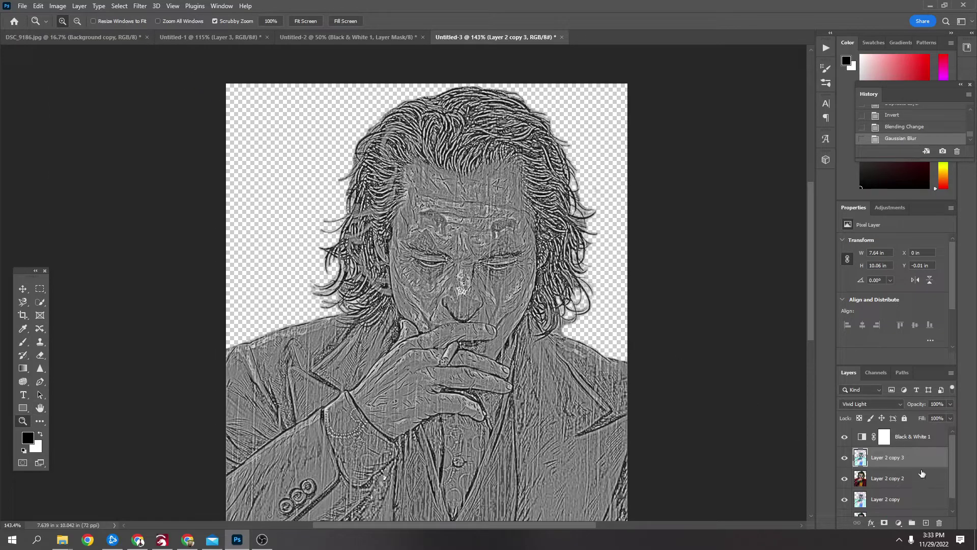
Group Layer 2 copy 2 and copy 3, set the group's blend mode to Overlay, and compare the sketch with the group hidden and shown
shift+click(906, 480)
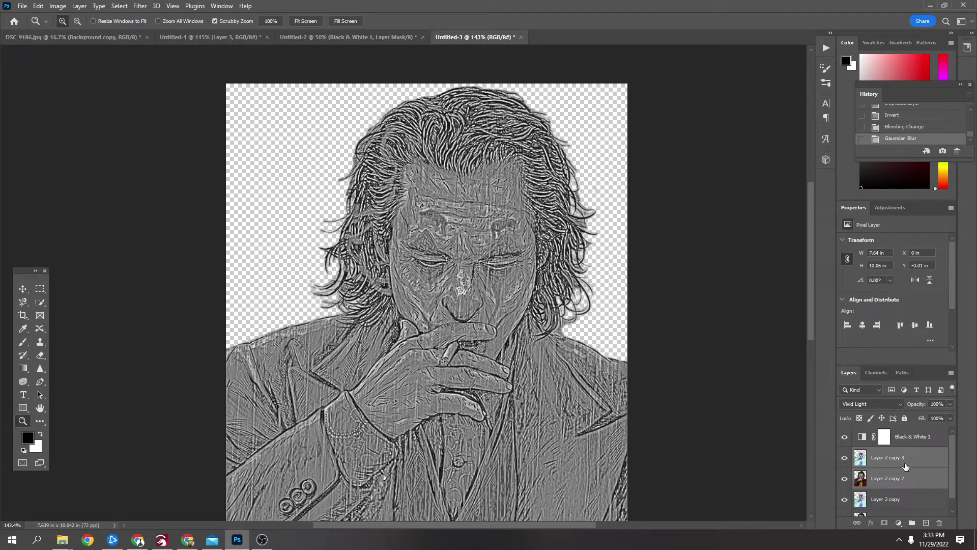
key(ctrl+g)
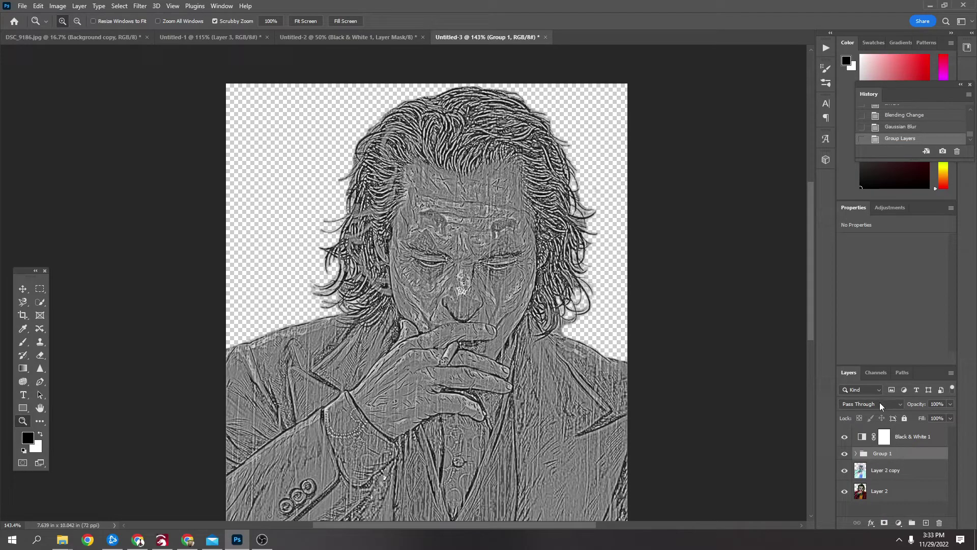
click(897, 406)
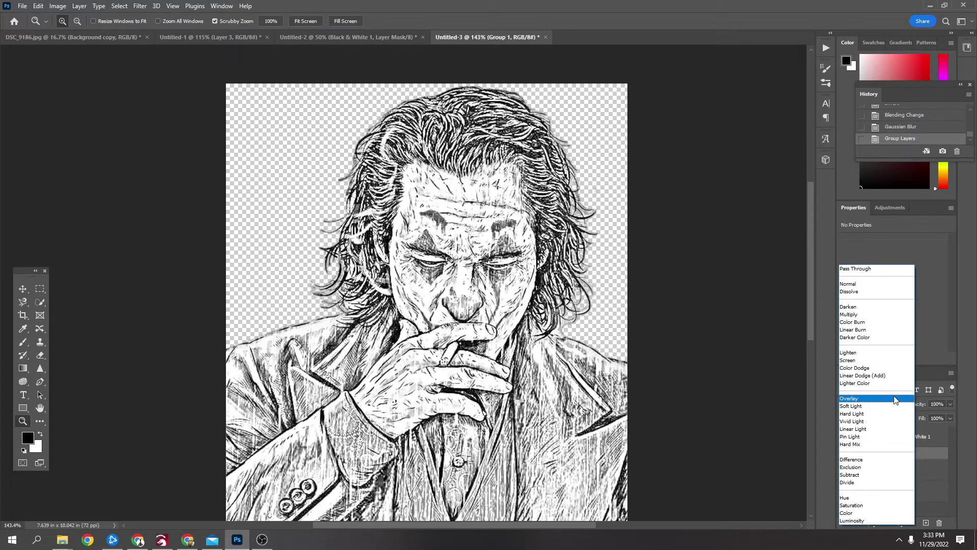
click(896, 400)
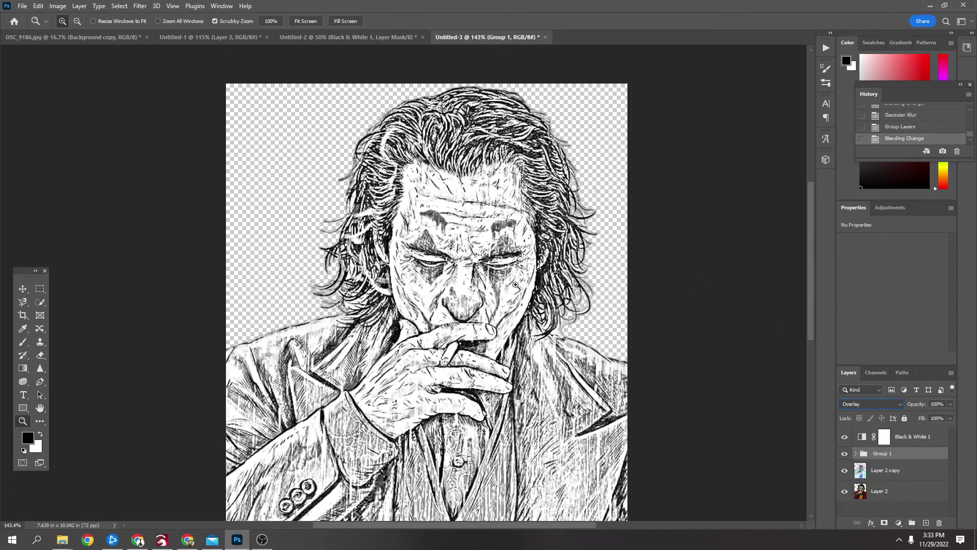
click(846, 454)
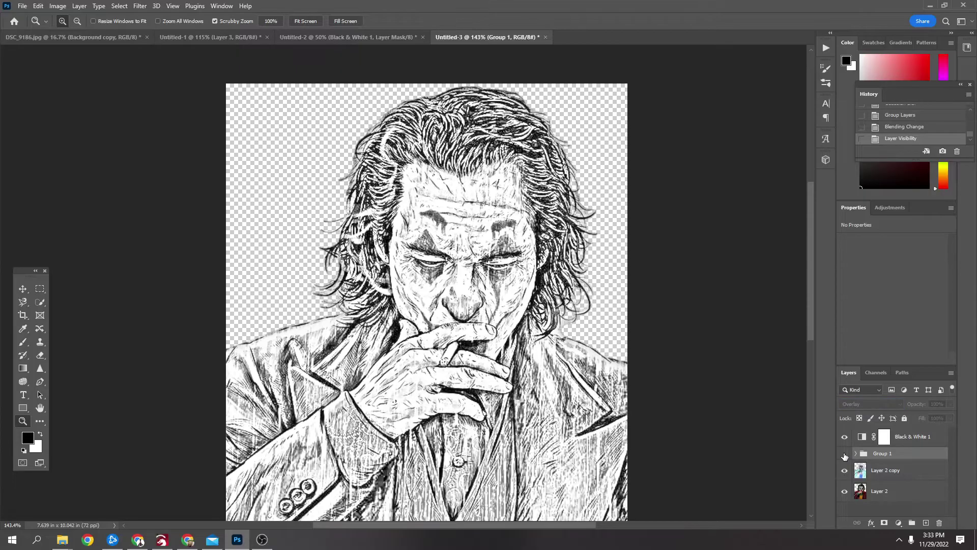
click(845, 454)
click(845, 455)
click(845, 455)
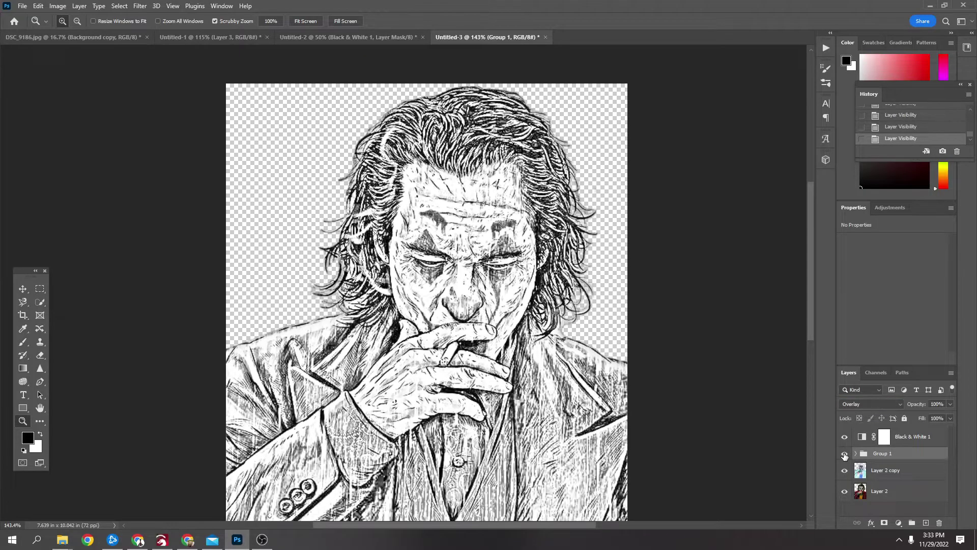
click(845, 455)
click(845, 455)
Select everything outside the portrait using Layer 2's outline and try to clear that area from Group 1
ctrl+click(860, 492)
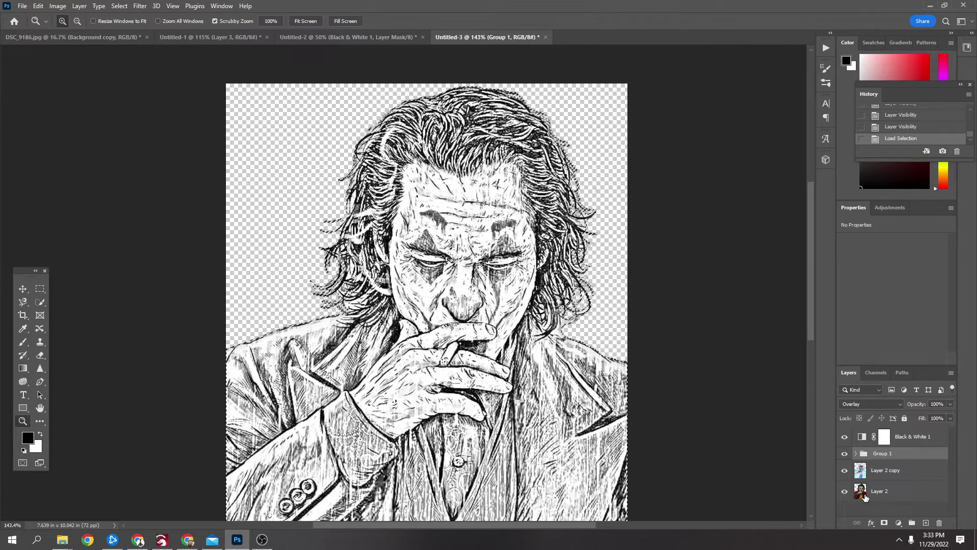
click(120, 6)
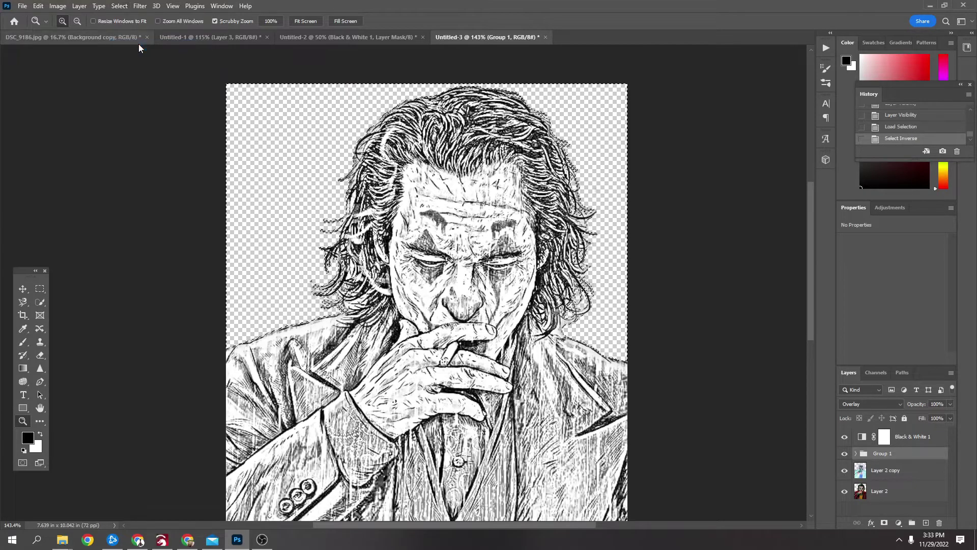
key(Delete)
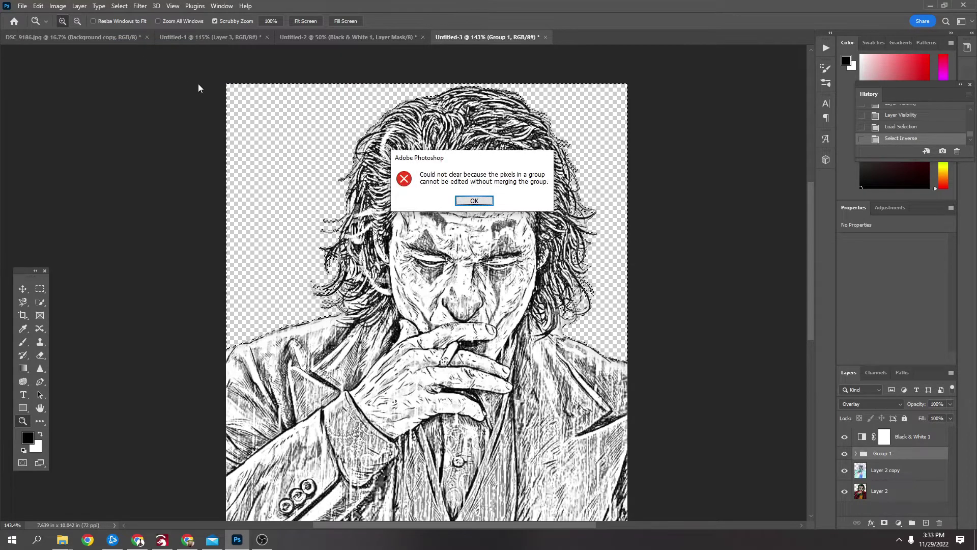
click(473, 201)
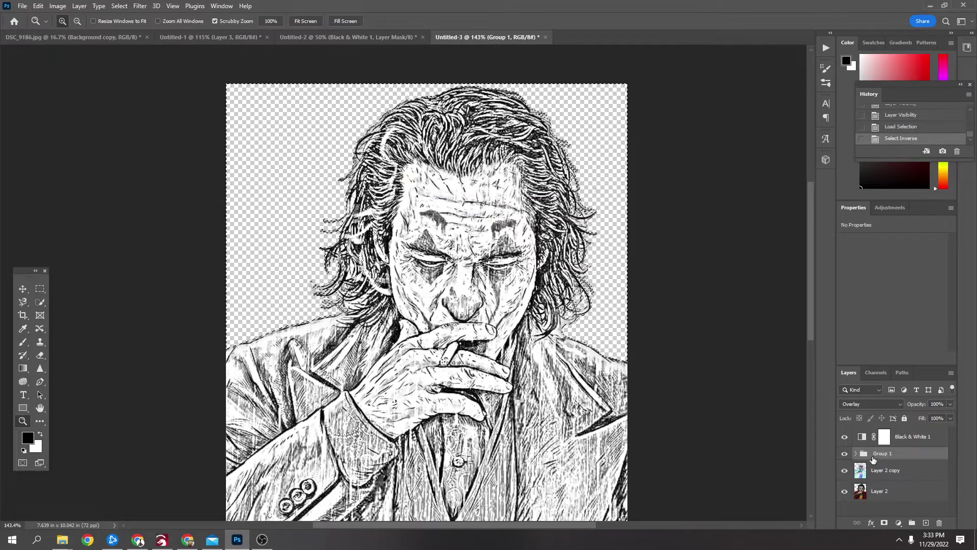
Expand Group 1, clear the selected background from Layer 2 copy 3 and Layer 2 copy 2, and remove the selection
click(856, 454)
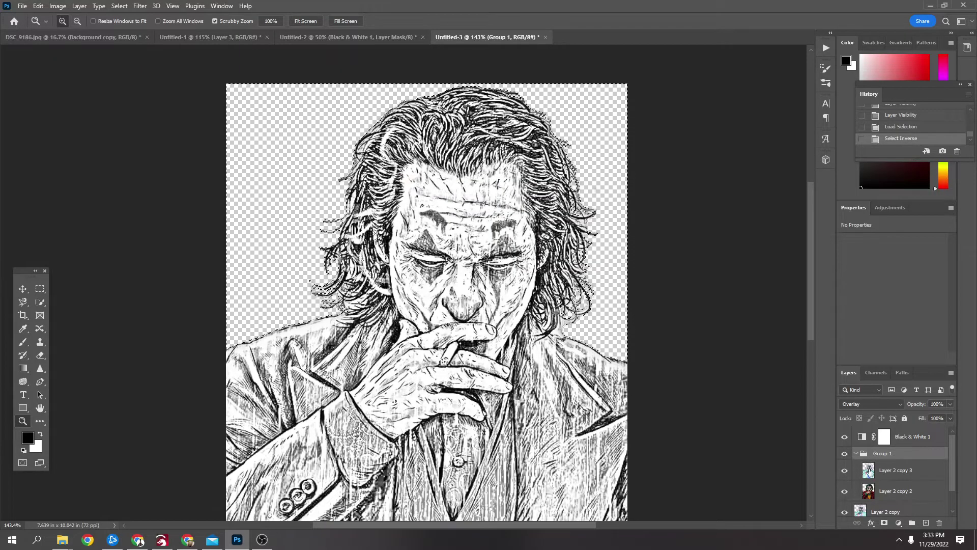
click(871, 472)
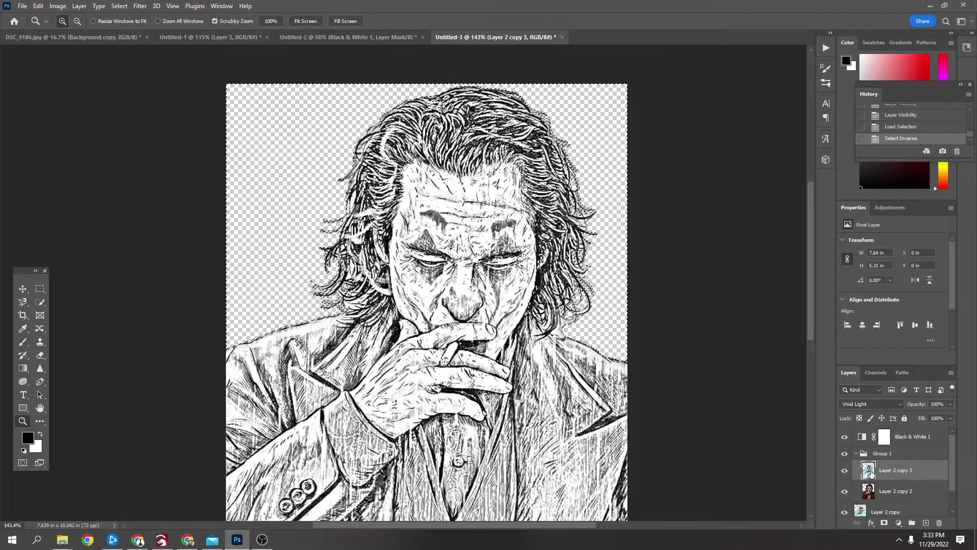
key(Delete)
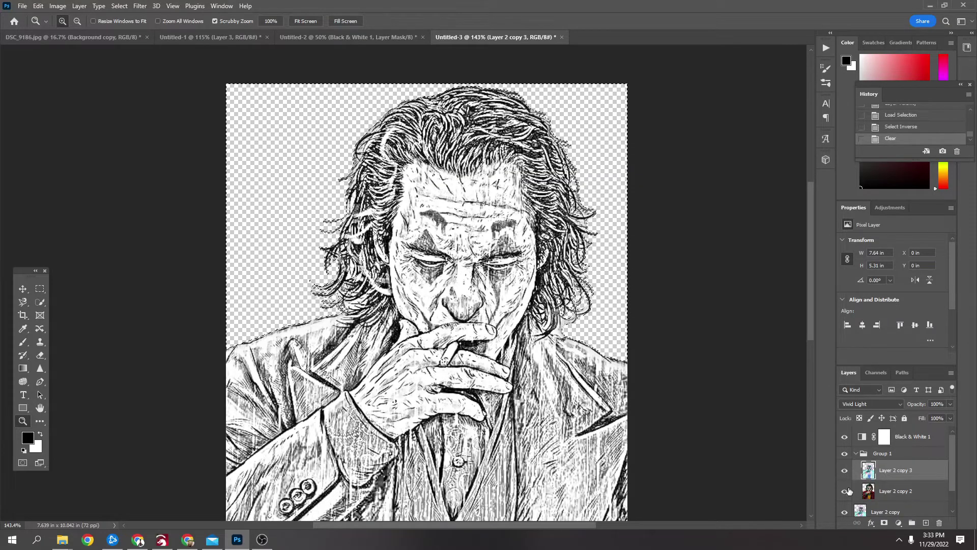
click(869, 493)
key(Delete)
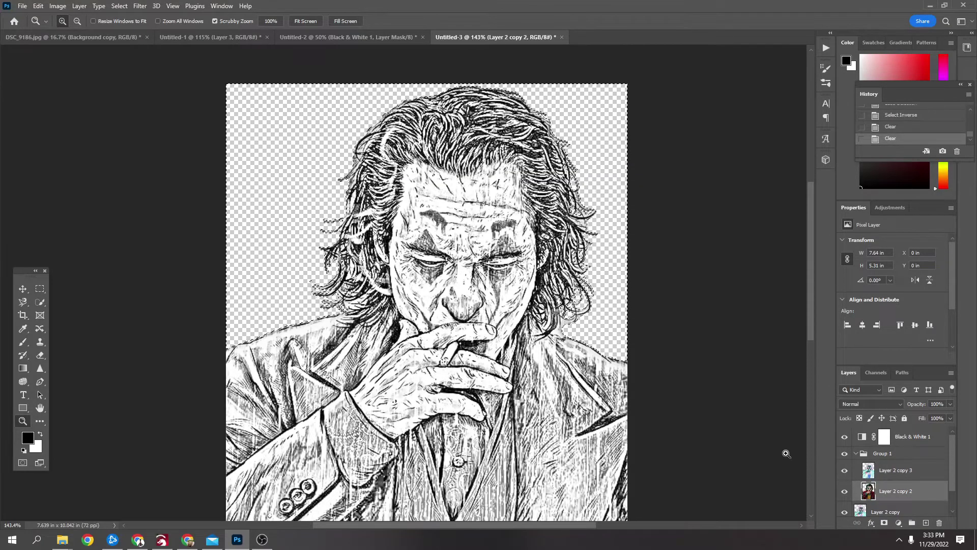
key(ctrl+d)
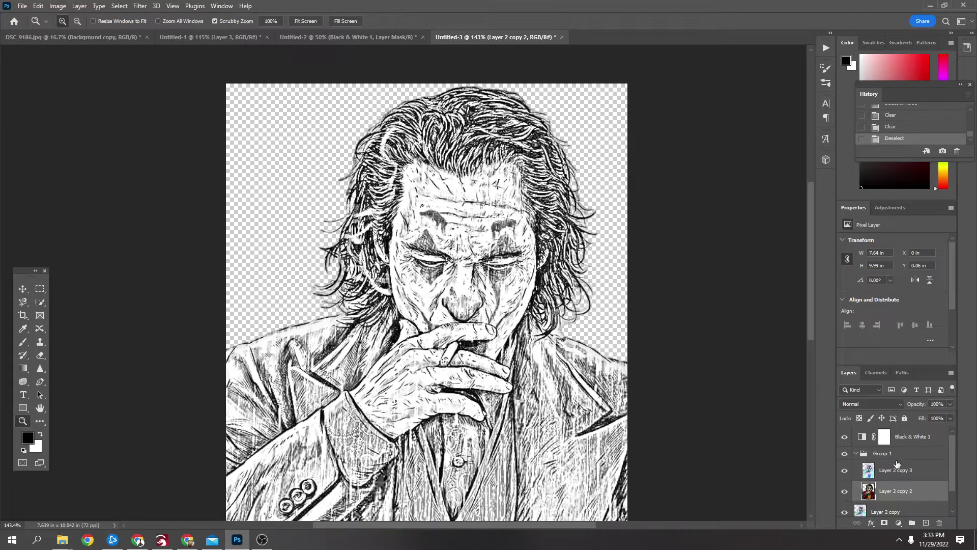
Add a new layer above the Black & White adjustment, filled with 50% Gray and blended in Overlay mode
click(910, 437)
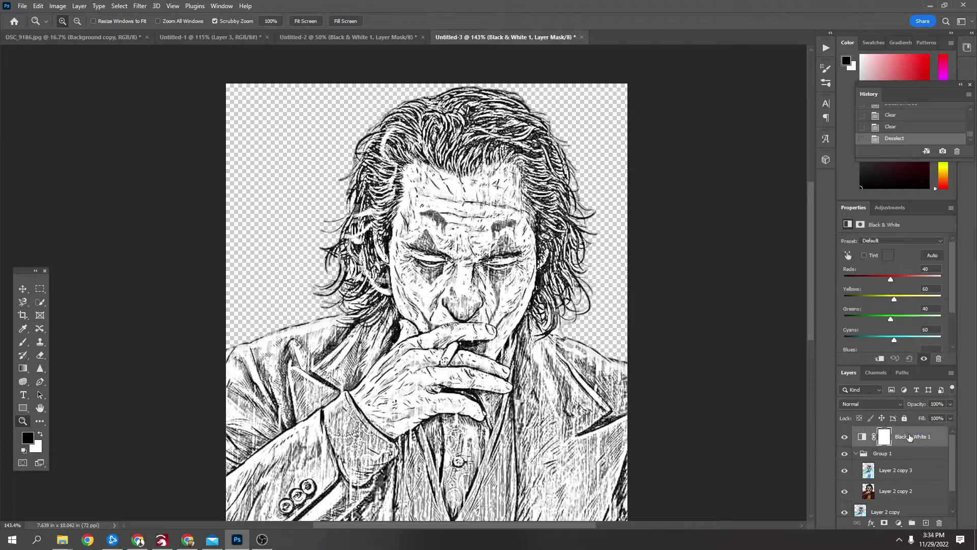
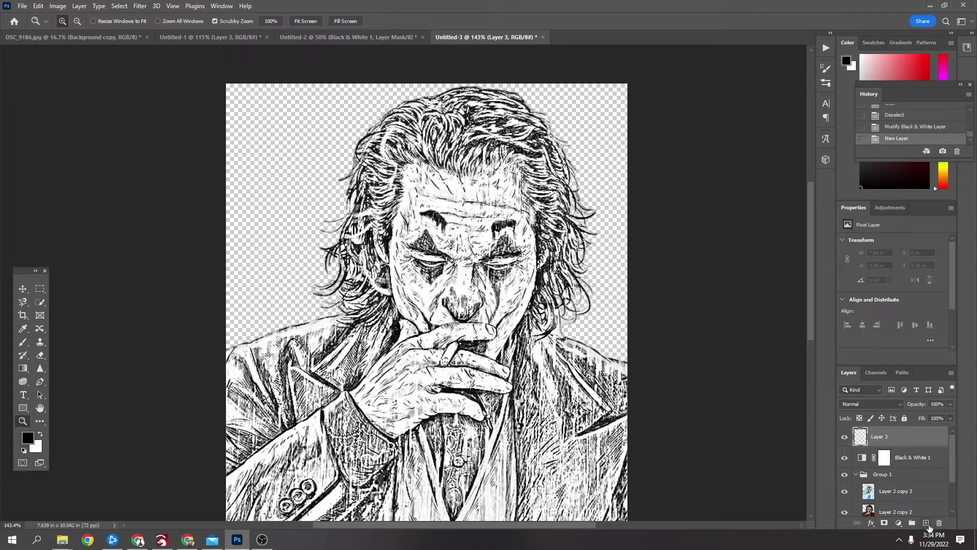
click(39, 6)
click(80, 165)
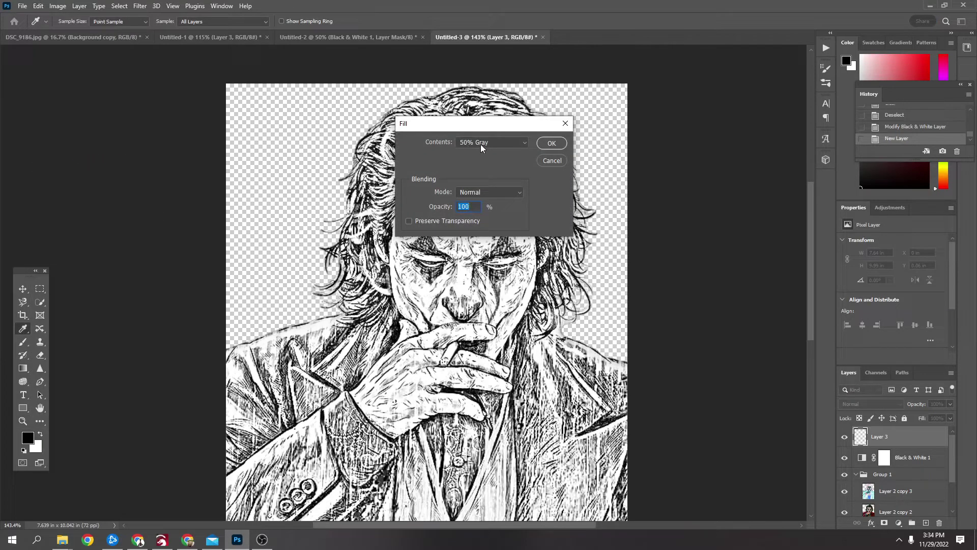
click(552, 144)
key(z)
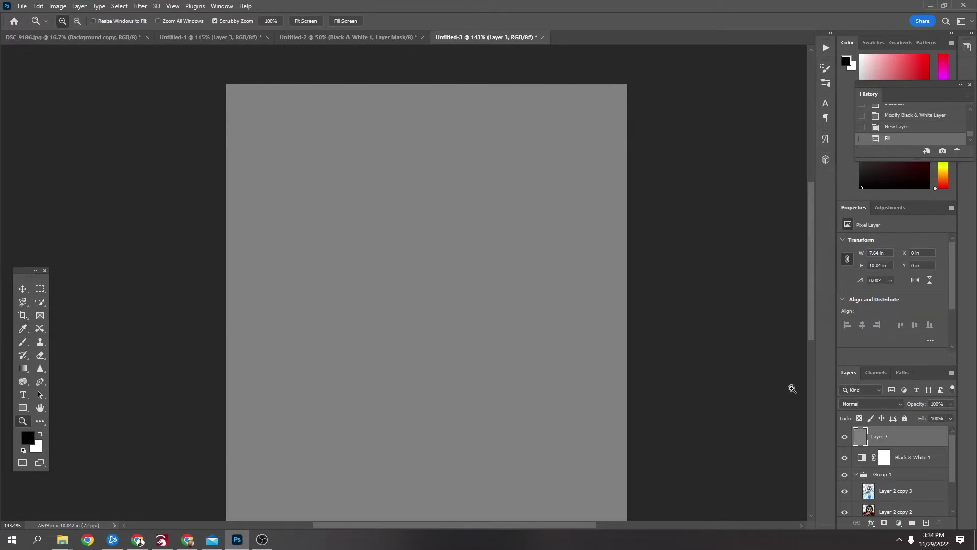
click(896, 407)
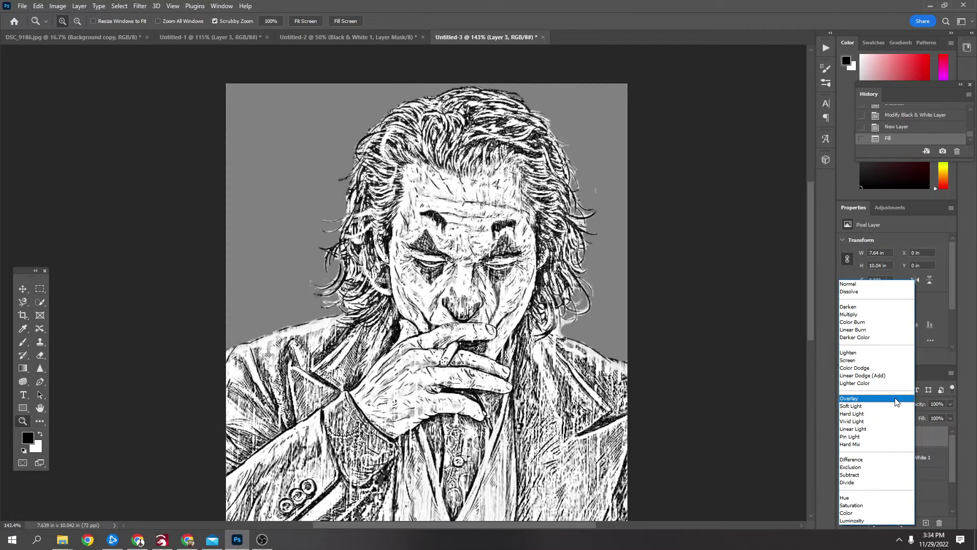
click(896, 400)
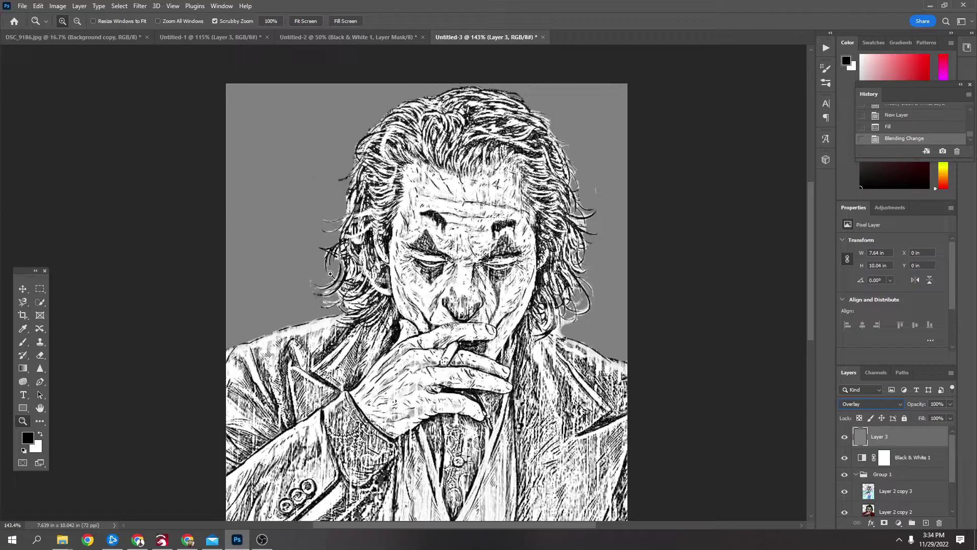
Mask Layer 3 with the inverse of Layer 2's outline and invert the mask to limit the gray to the portrait
scroll(883, 514, down, 2)
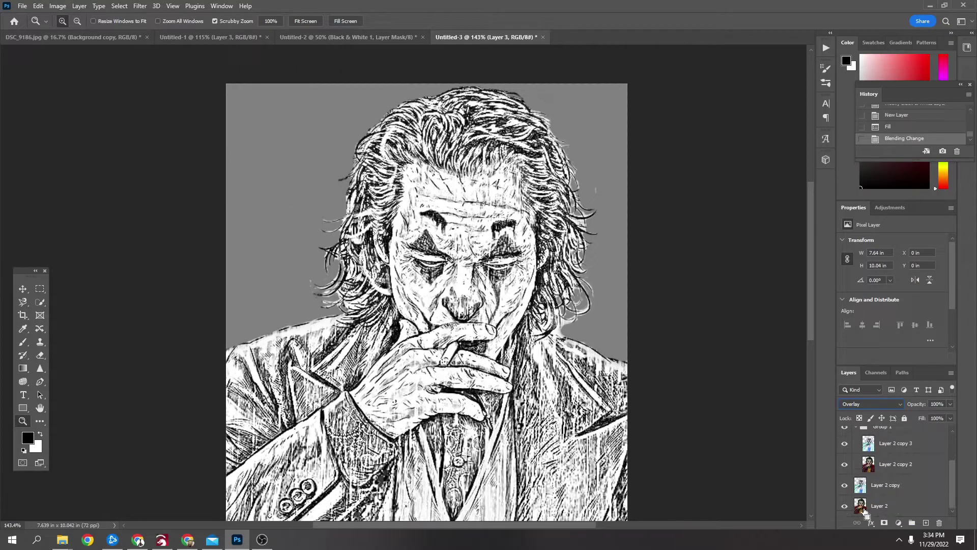
ctrl+click(860, 506)
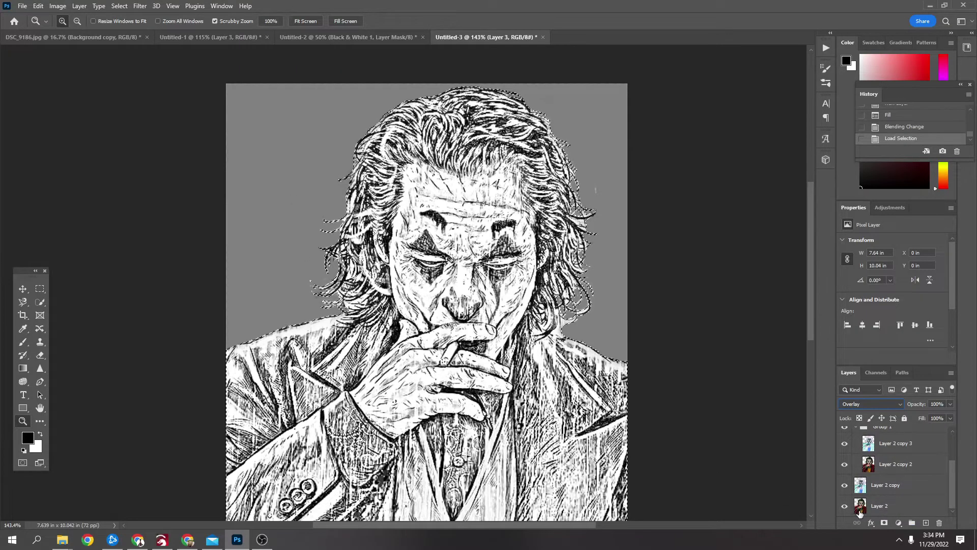
click(121, 7)
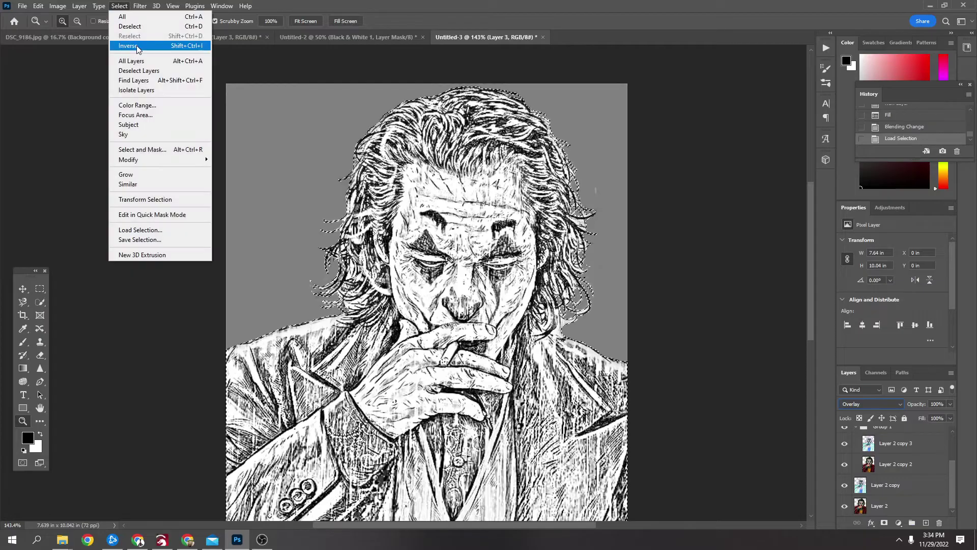
click(137, 45)
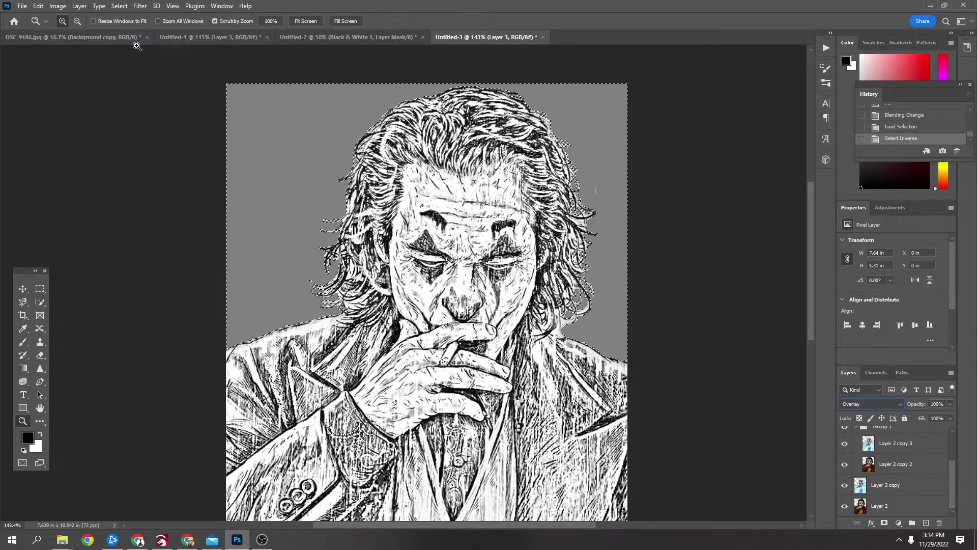
click(885, 524)
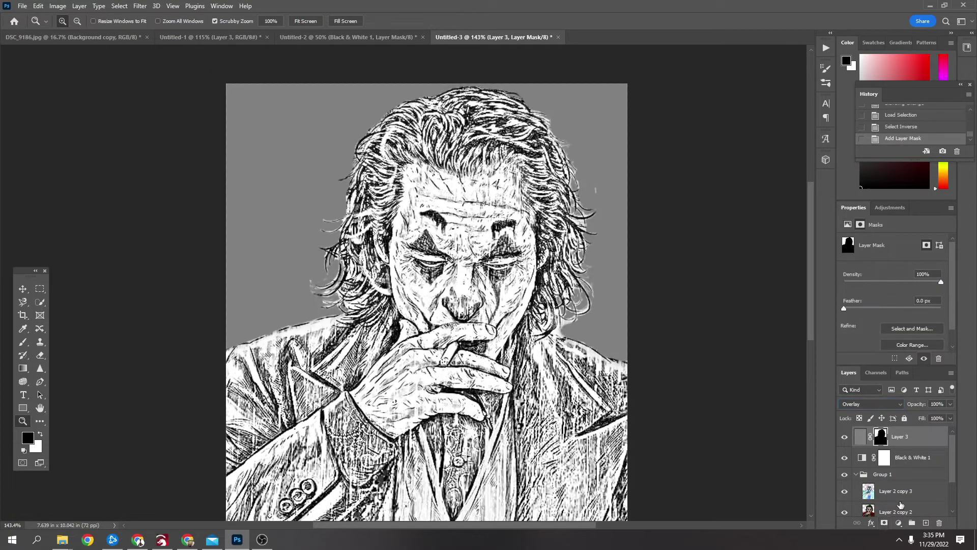
key(ctrl+i)
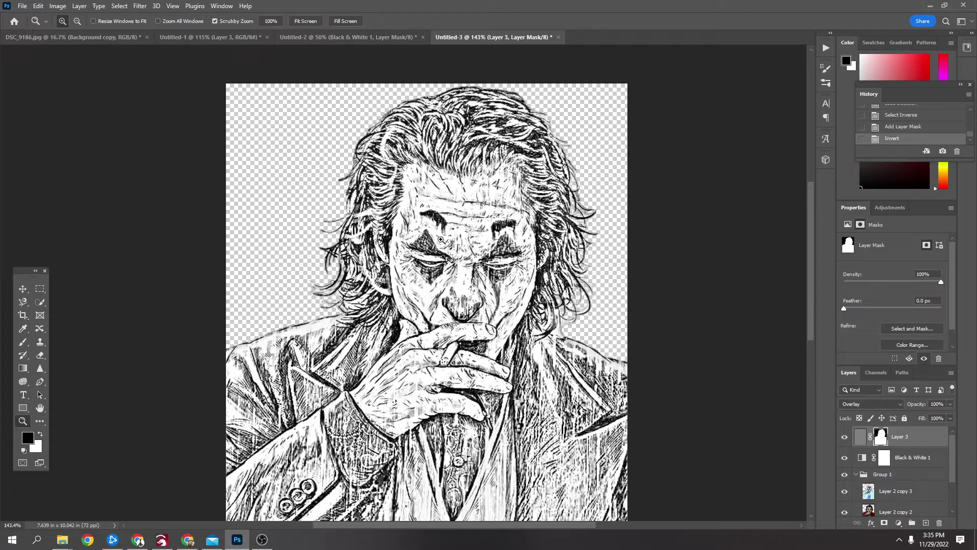
On Layer 3's gray fill, paint black over the eye makeup and white over the hair and forehead using a soft 50 px brush at 3% flow
mouse_move(468, 251)
mouse_down()
mouse_move(463, 240)
mouse_move(448, 242)
mouse_move(486, 250)
mouse_up()
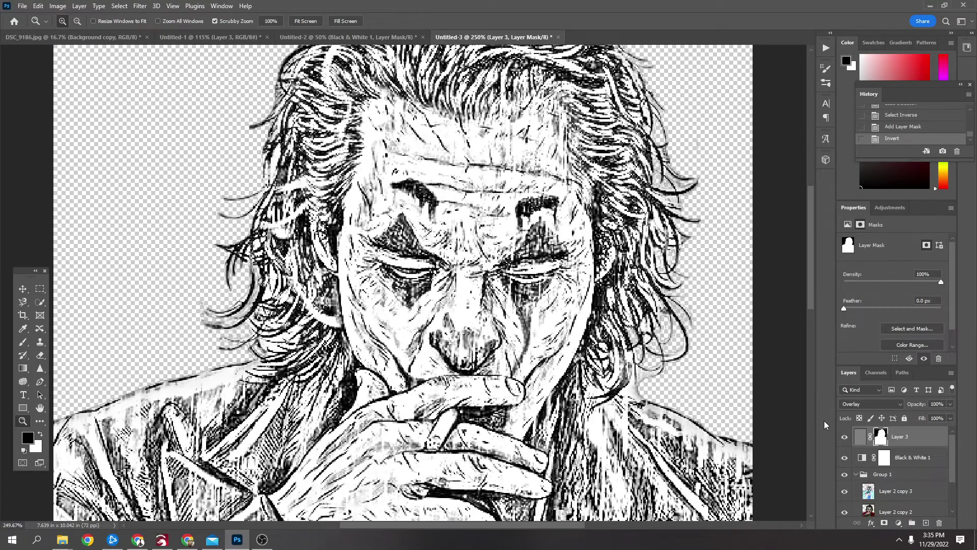
drag(631, 424, 614, 402)
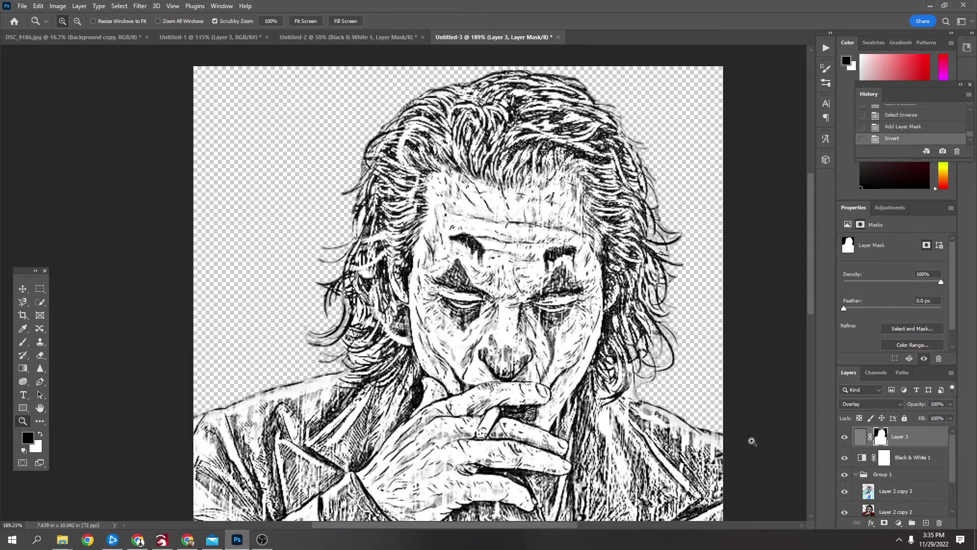
click(861, 439)
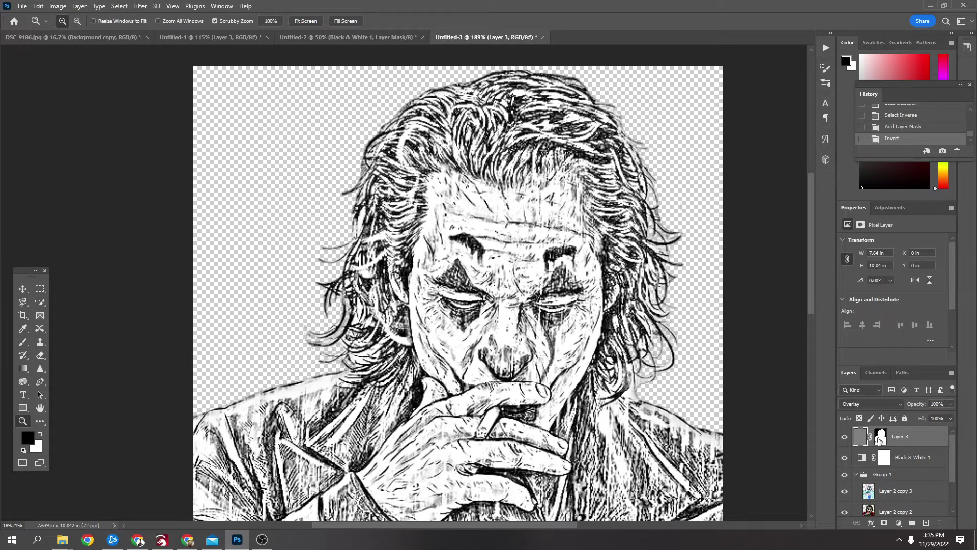
click(23, 342)
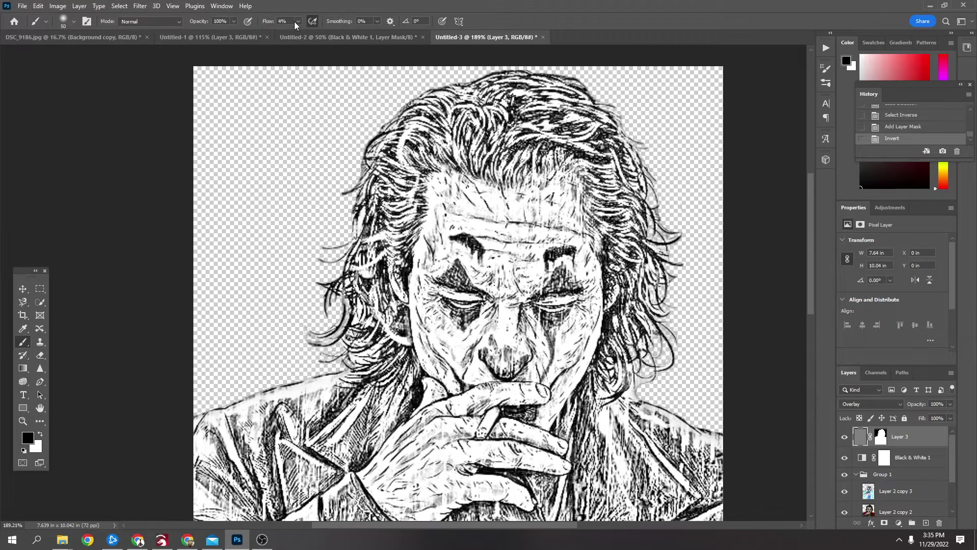
click(73, 22)
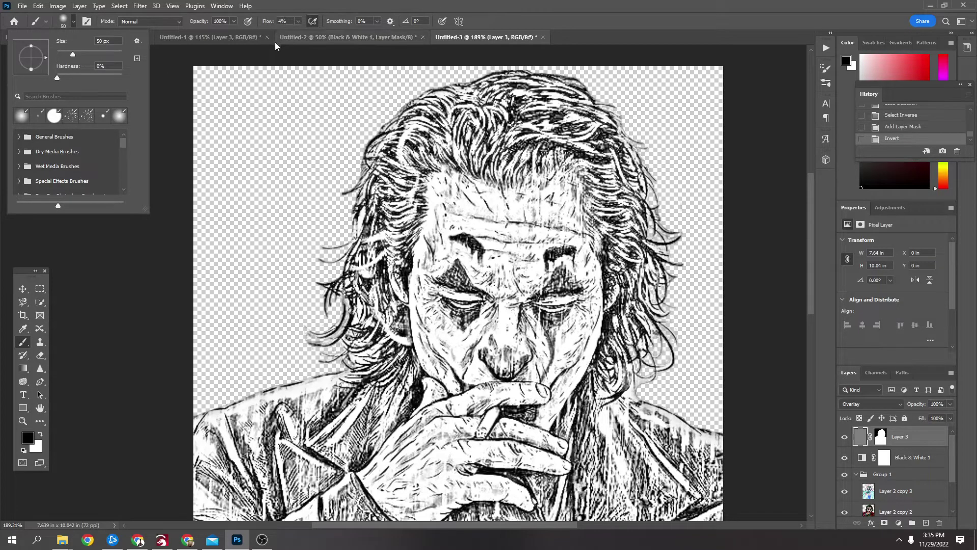
click(299, 22)
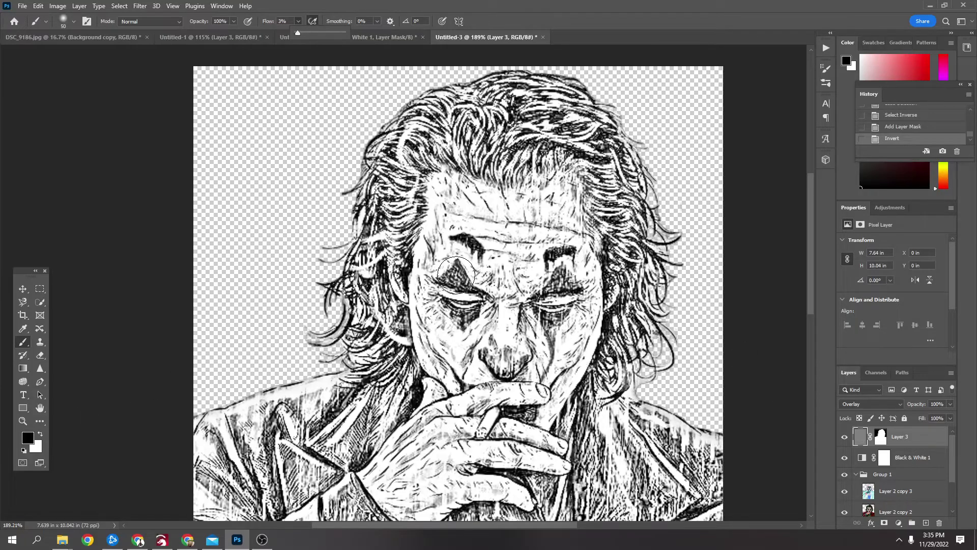
click(456, 270)
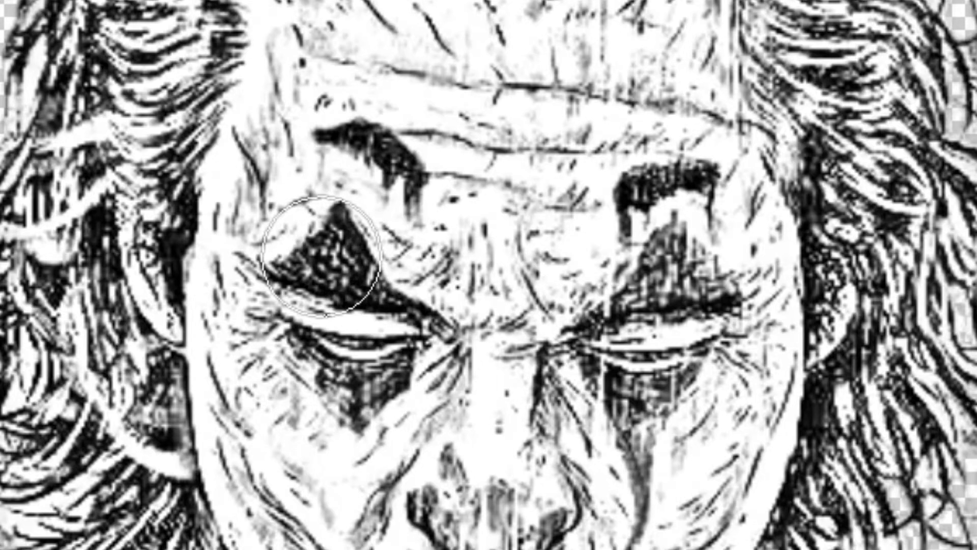
mouse_move(316, 372)
mouse_down()
mouse_move(346, 378)
mouse_move(346, 391)
mouse_move(391, 384)
mouse_move(300, 394)
mouse_up()
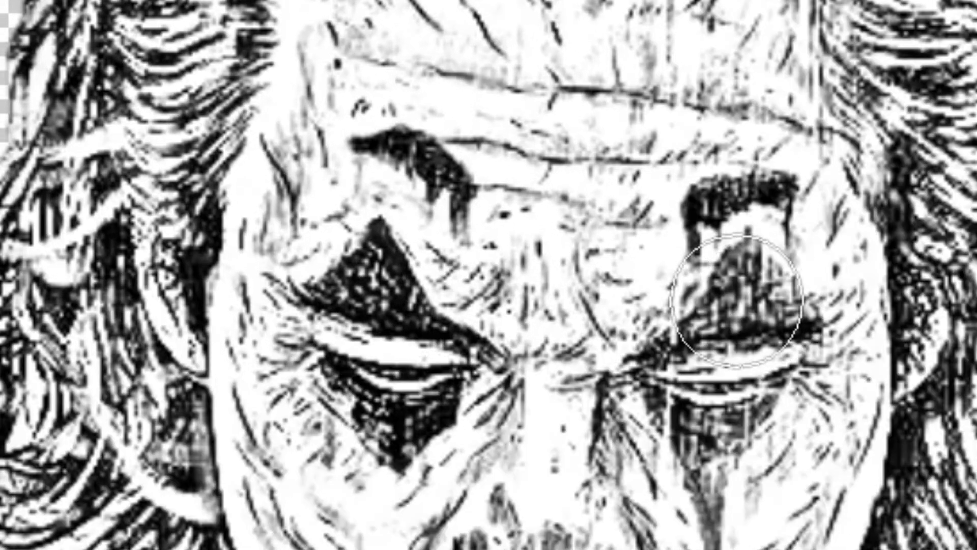
mouse_move(668, 297)
mouse_down()
mouse_move(639, 285)
mouse_move(644, 354)
mouse_up()
mouse_move(716, 386)
mouse_down()
mouse_move(667, 413)
mouse_move(687, 392)
mouse_move(723, 422)
mouse_move(770, 428)
mouse_move(723, 367)
mouse_move(654, 327)
mouse_move(713, 331)
mouse_move(699, 330)
mouse_up()
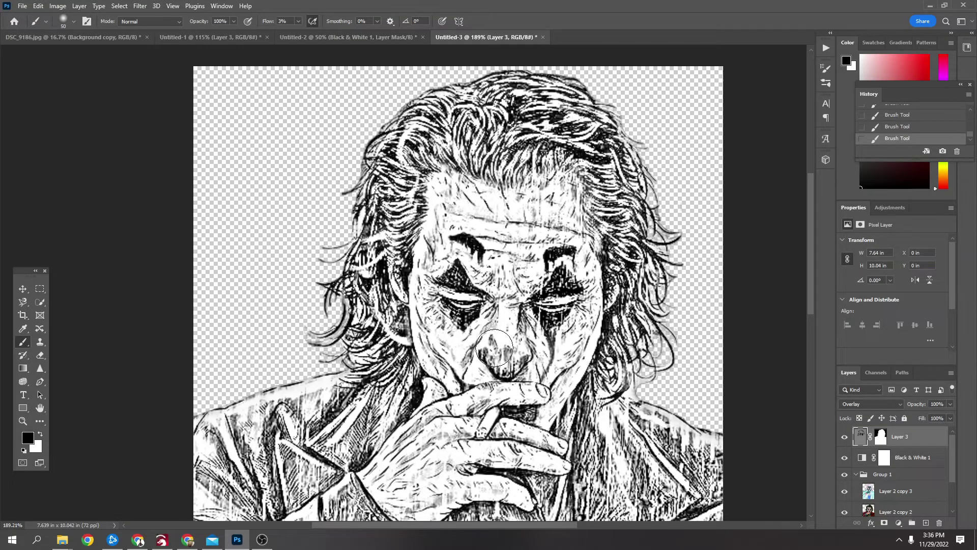
key(x)
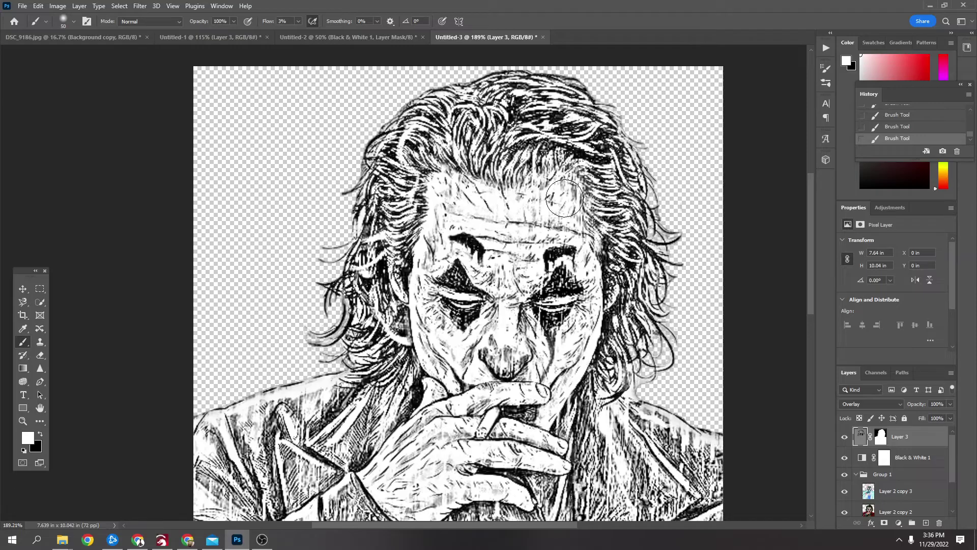
mouse_move(583, 137)
mouse_down()
mouse_move(542, 128)
mouse_move(609, 163)
mouse_move(565, 143)
mouse_move(581, 155)
mouse_move(522, 146)
mouse_move(574, 161)
mouse_move(541, 143)
mouse_move(576, 125)
mouse_move(498, 93)
mouse_move(545, 99)
mouse_move(418, 127)
mouse_move(453, 116)
mouse_move(421, 134)
mouse_move(380, 195)
mouse_move(370, 225)
mouse_move(380, 249)
mouse_move(359, 269)
mouse_move(364, 286)
mouse_move(379, 290)
mouse_move(388, 230)
mouse_move(396, 374)
mouse_move(390, 294)
mouse_move(481, 253)
mouse_move(515, 296)
mouse_move(495, 305)
mouse_move(512, 300)
mouse_move(514, 237)
mouse_move(516, 248)
mouse_move(517, 234)
mouse_move(545, 225)
mouse_move(533, 254)
mouse_up()
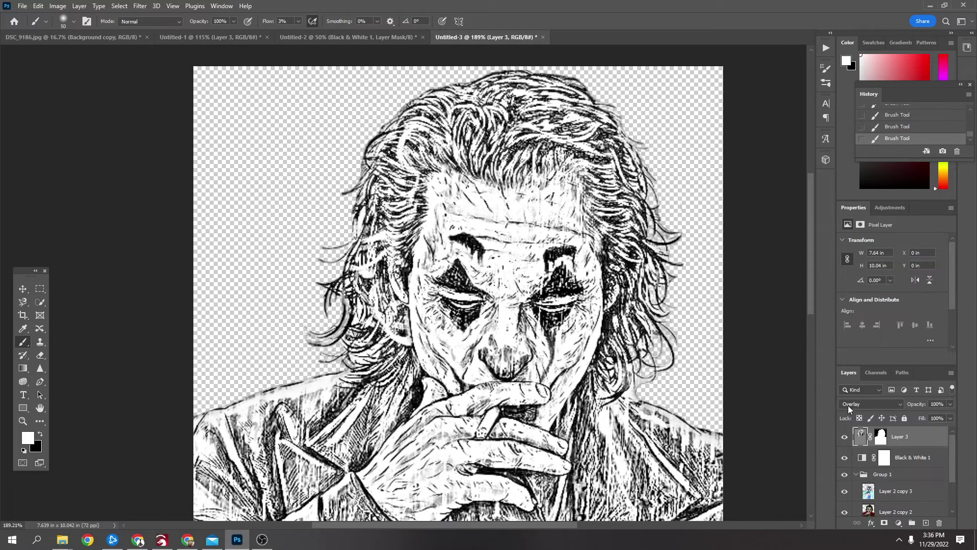
Try different opacity values on Layer 2 copy 3 and return it to 100%
click(905, 491)
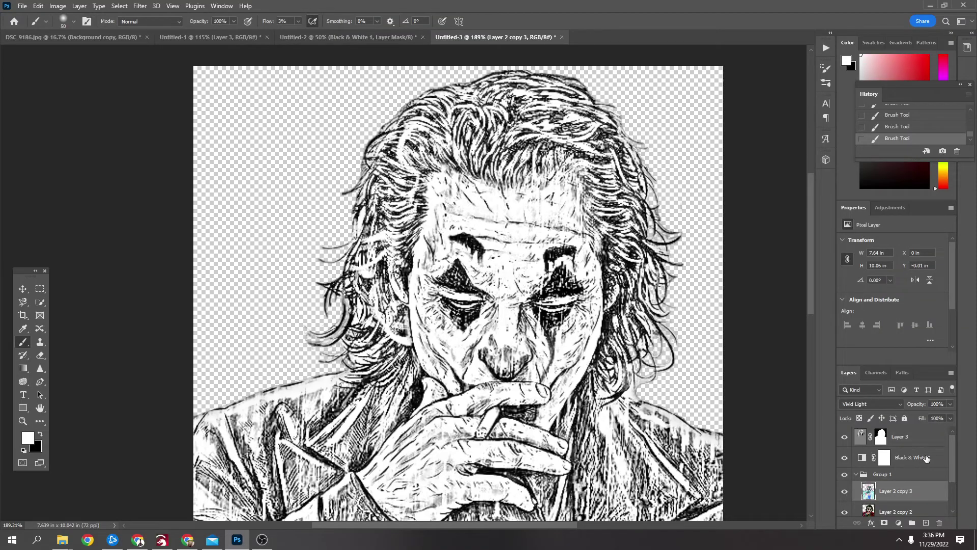
click(951, 405)
drag(949, 414, 950, 447)
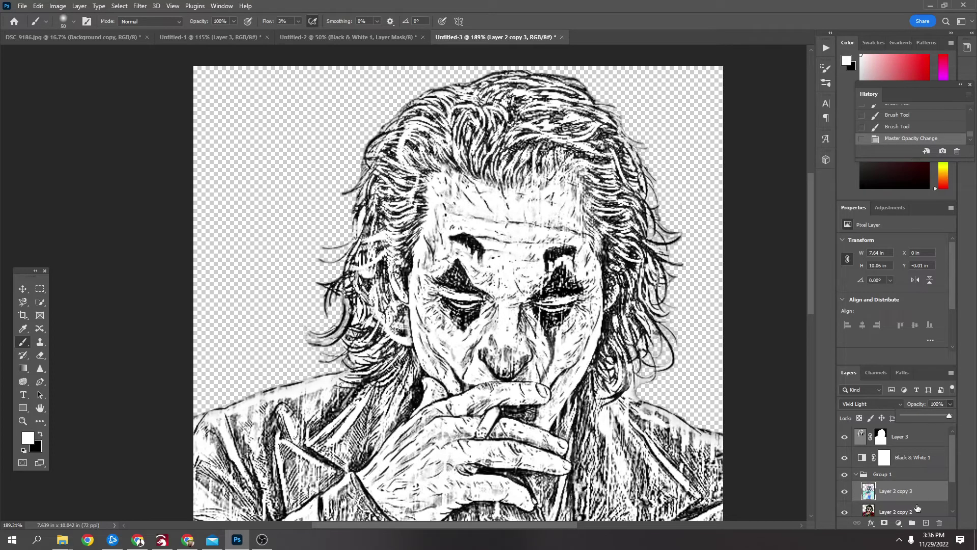
Hide Layer 3 and try lower opacity values such as 40% and 36% on Group 1, returning the group to 100%
click(928, 477)
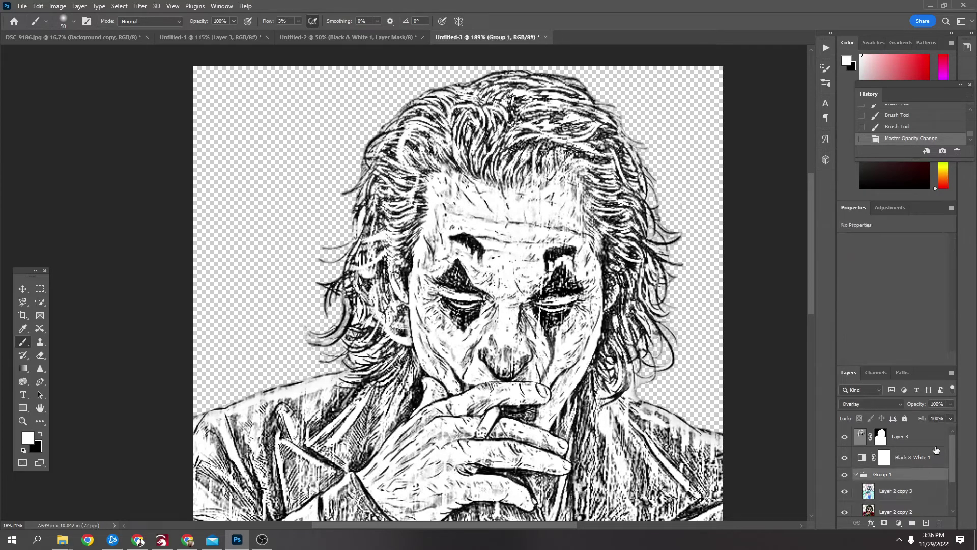
drag(934, 416, 921, 416)
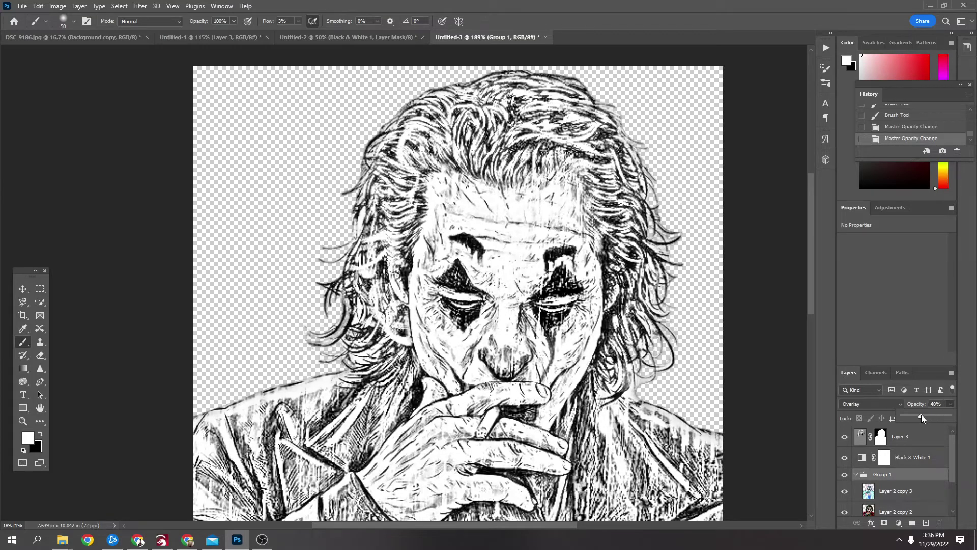
click(848, 438)
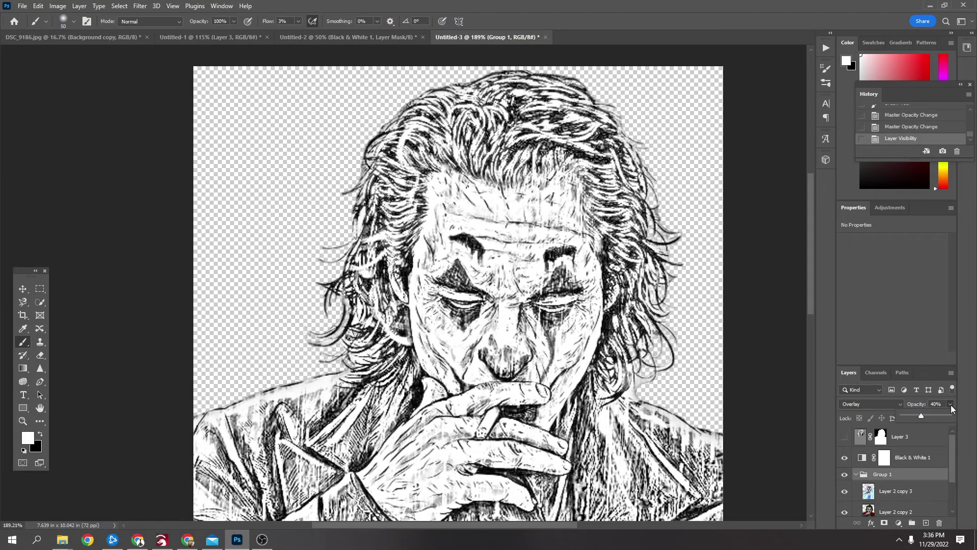
drag(920, 417, 948, 416)
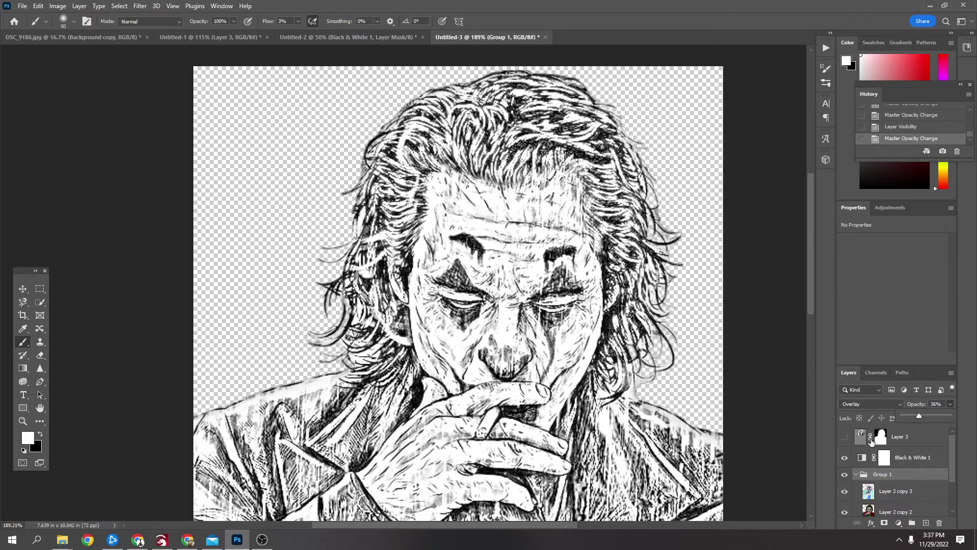
scroll(886, 463, down, 3)
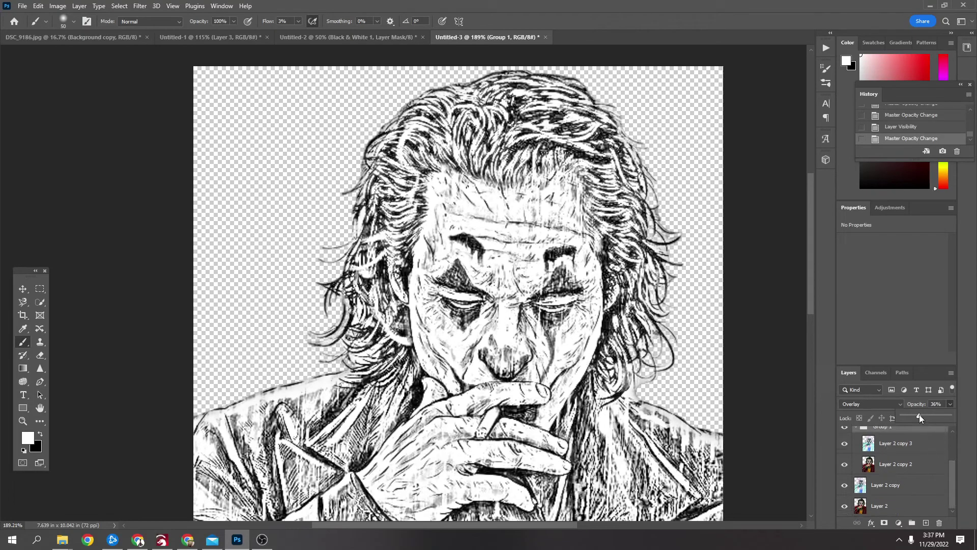
scroll(912, 459, up, 3)
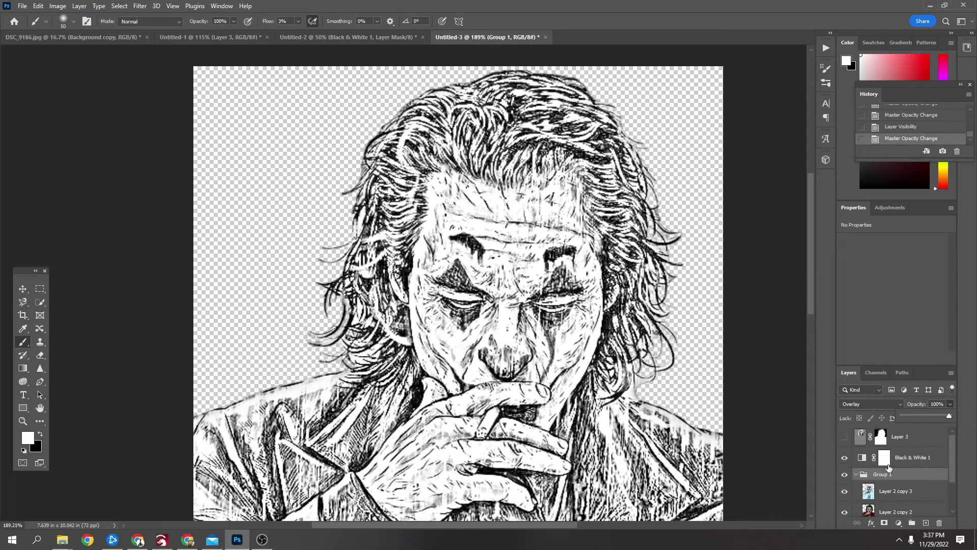
Adjust the Black & White 1 adjustment layer to Reds -74, Yellows 295 and Greens 180
click(923, 453)
mouse_move(881, 279)
mouse_down()
mouse_move(904, 280)
mouse_move(872, 282)
mouse_move(925, 289)
mouse_move(875, 289)
mouse_move(925, 290)
mouse_move(868, 288)
mouse_move(858, 297)
mouse_move(882, 301)
mouse_move(858, 300)
mouse_move(940, 307)
mouse_move(918, 322)
mouse_up()
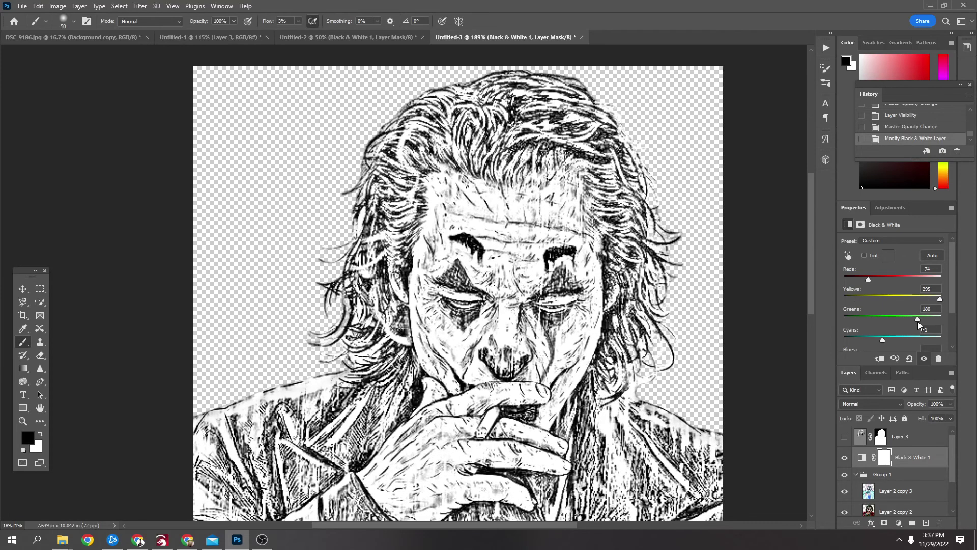